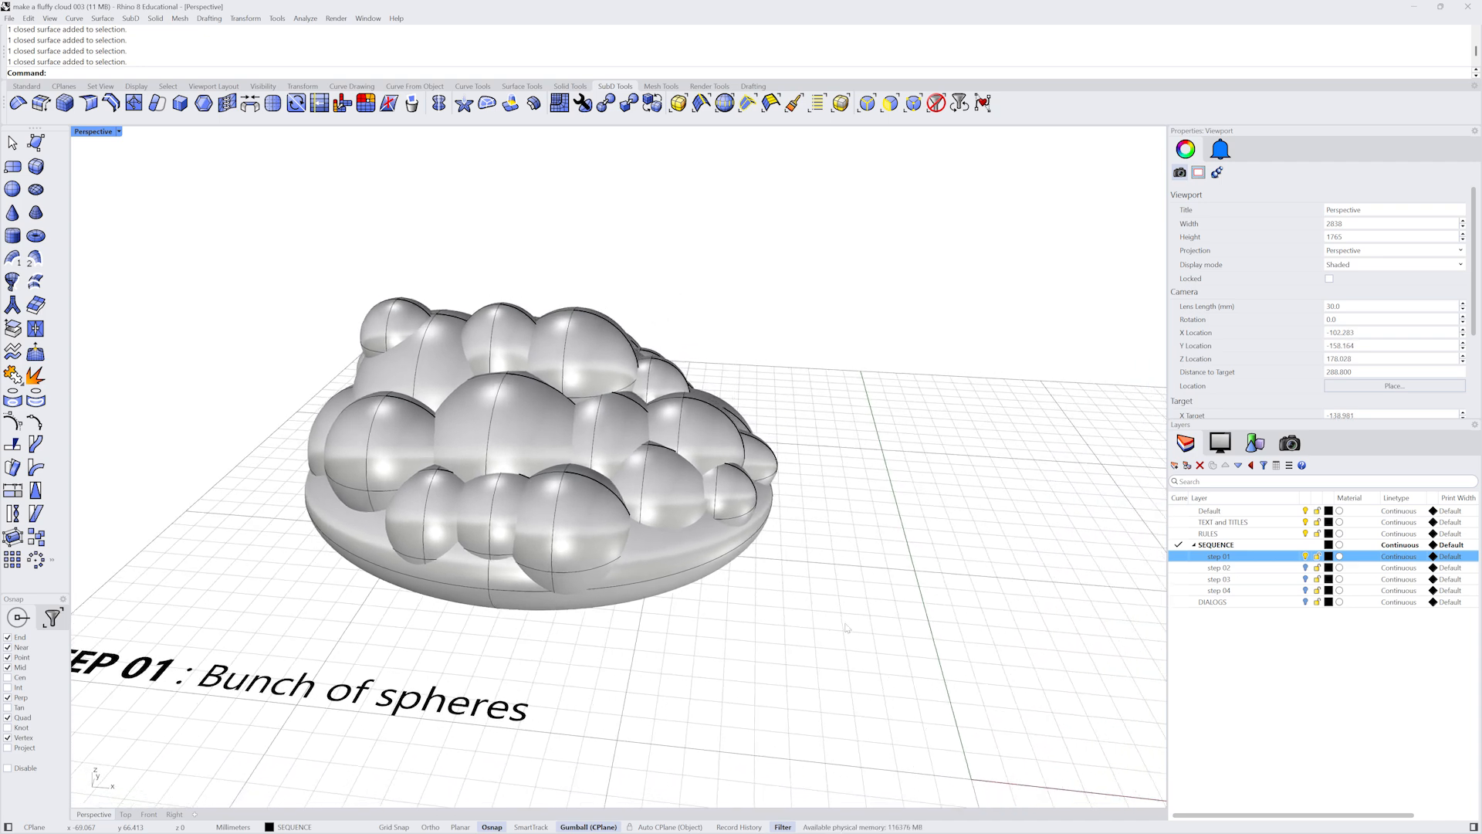
# Step: Turn on the step 02 layer and select its booleaned cloud polysurface
pyautogui.click(1298, 569)
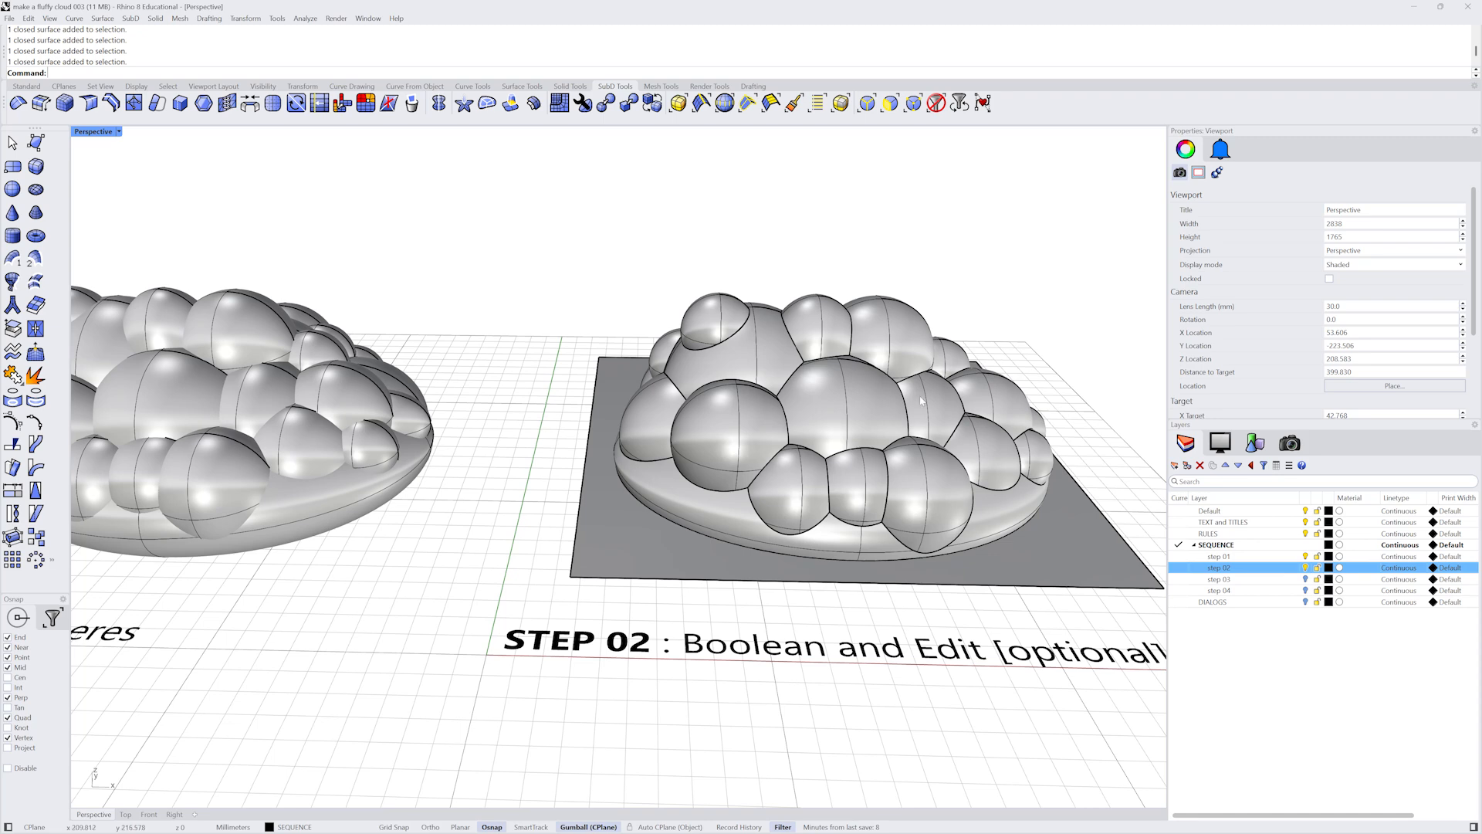
pyautogui.scroll(2, 880, 429)
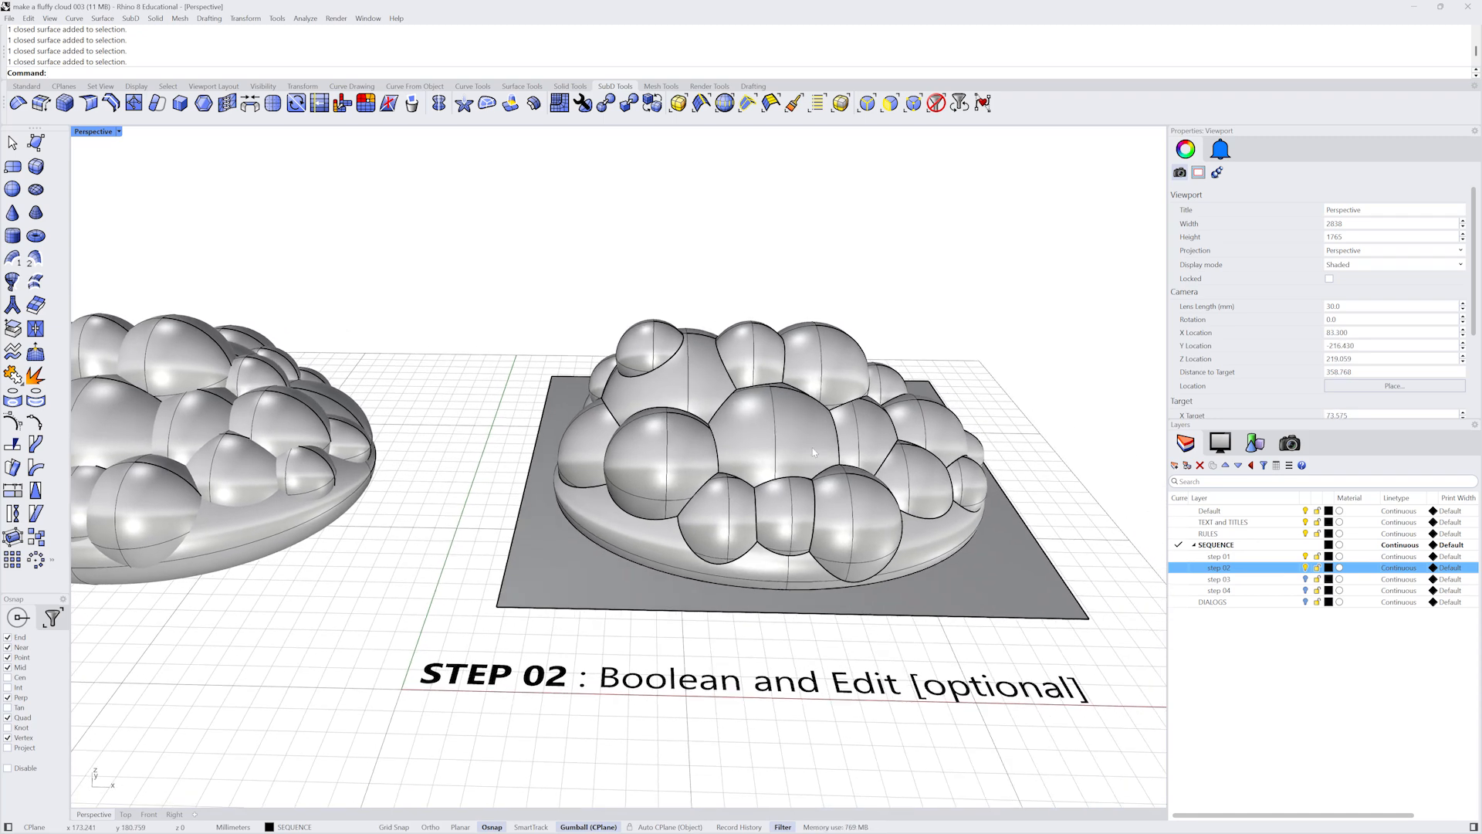
pyautogui.click(811, 452)
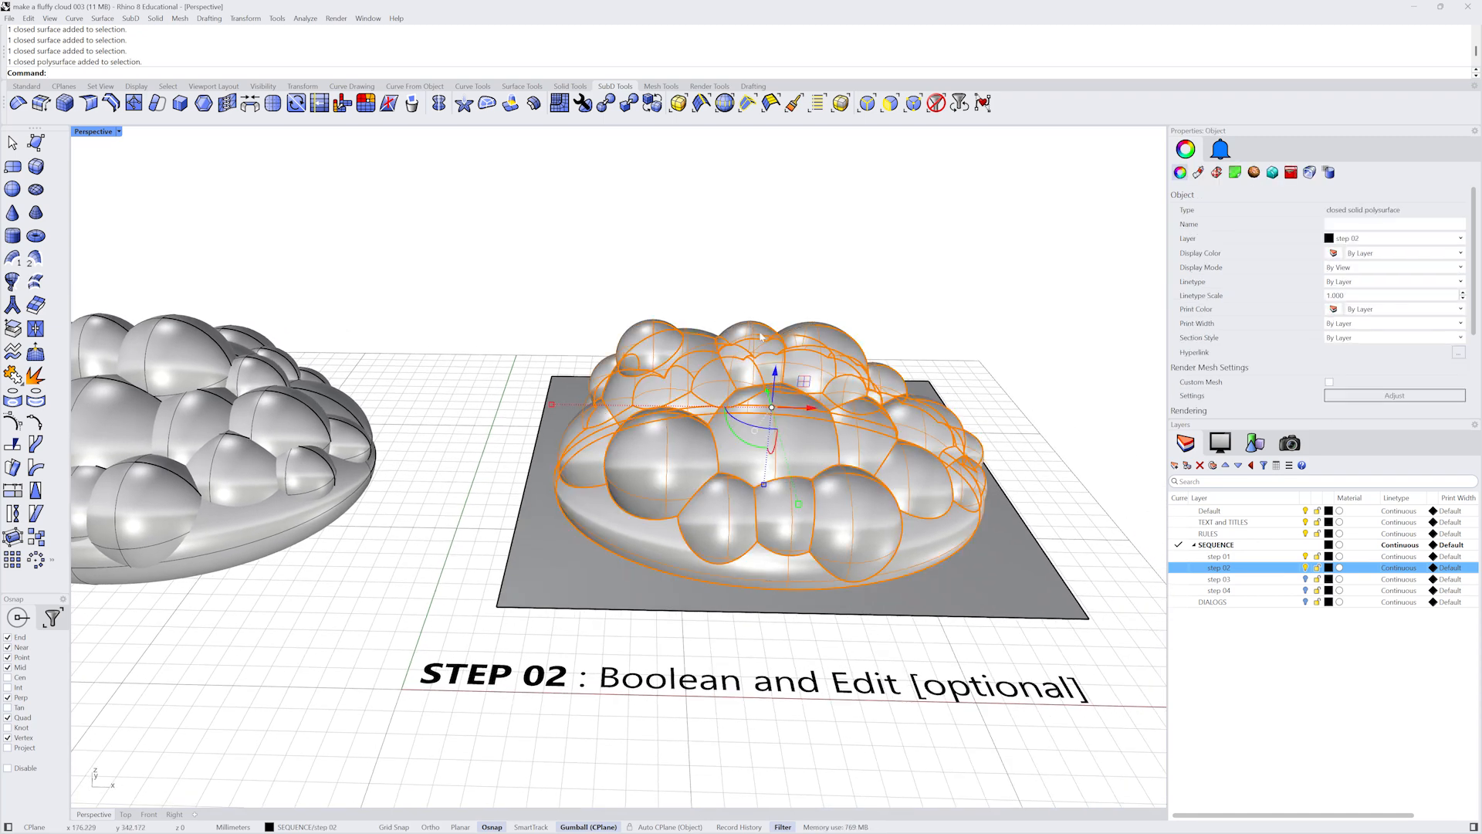
# Step: Hide the flat rectangular surface beneath the step 02 cloud
pyautogui.click(1073, 511)
pyautogui.moveTo(1074, 511); pyautogui.dragTo(876, 550, button='right')
pyautogui.click(1026, 568)
pyautogui.hotkey('ctrl', 'h')
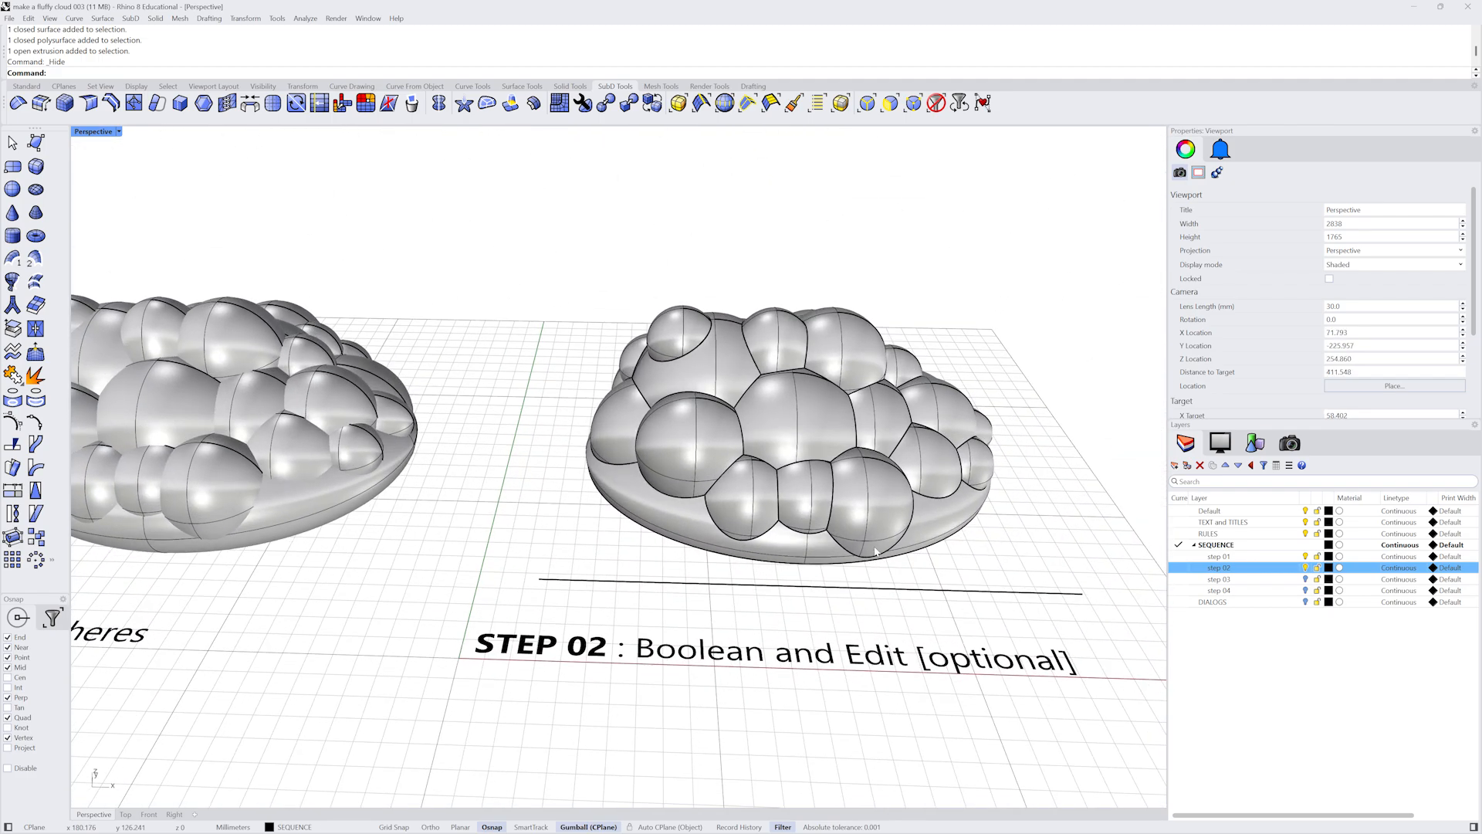
# Step: Turn on the step 03 layer and bring its cloud and Shrinkwrap notes into view with nothing selected
pyautogui.moveTo(858, 451); pyautogui.dragTo(887, 541, button='right')
pyautogui.scroll(3, 886, 542)
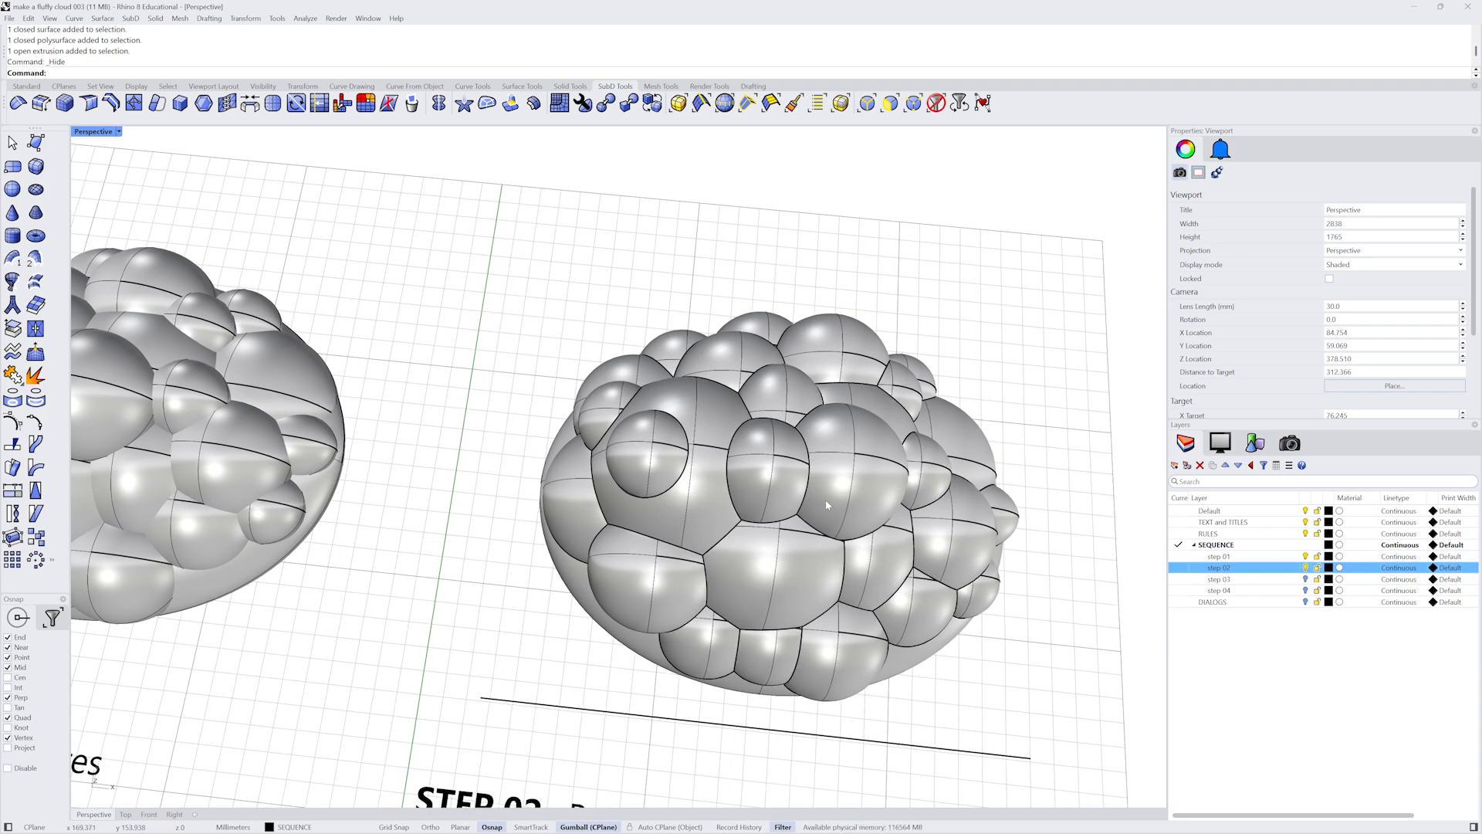
pyautogui.moveTo(887, 492); pyautogui.dragTo(887, 492, button='right')
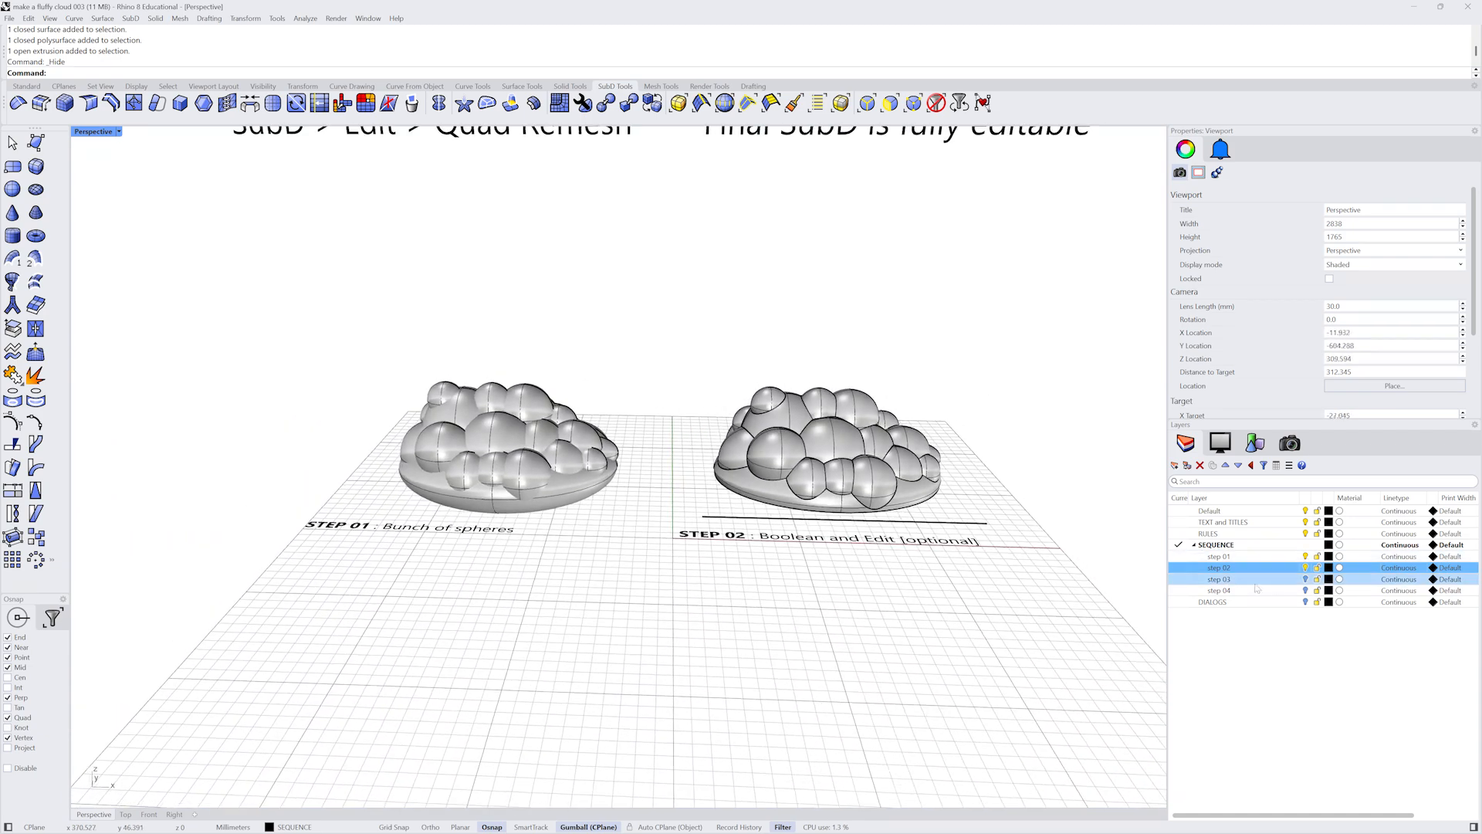
pyautogui.click(1305, 579)
pyautogui.moveTo(912, 597); pyautogui.dragTo(601, 554, button='right')
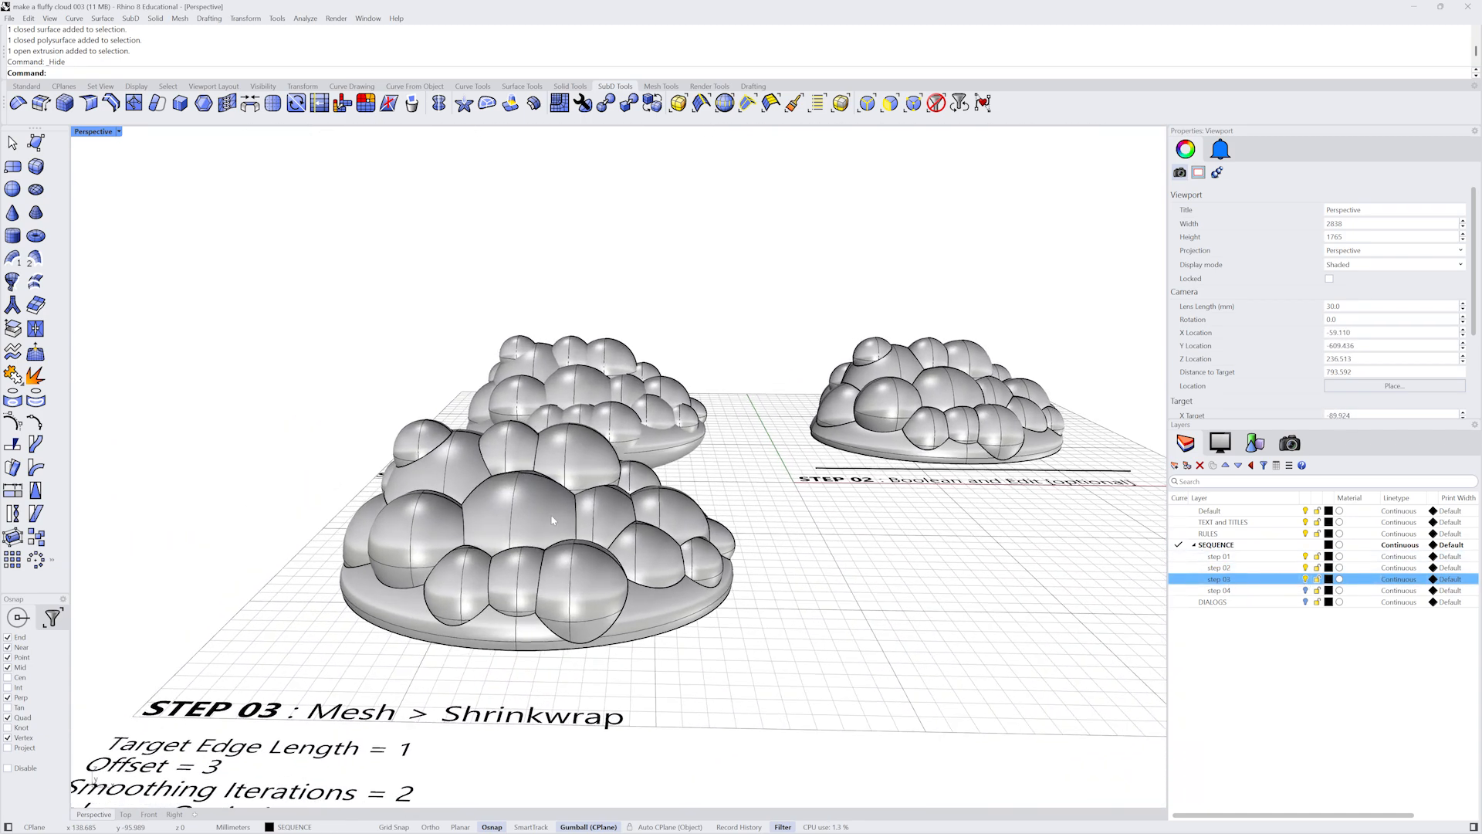
pyautogui.click(463, 631)
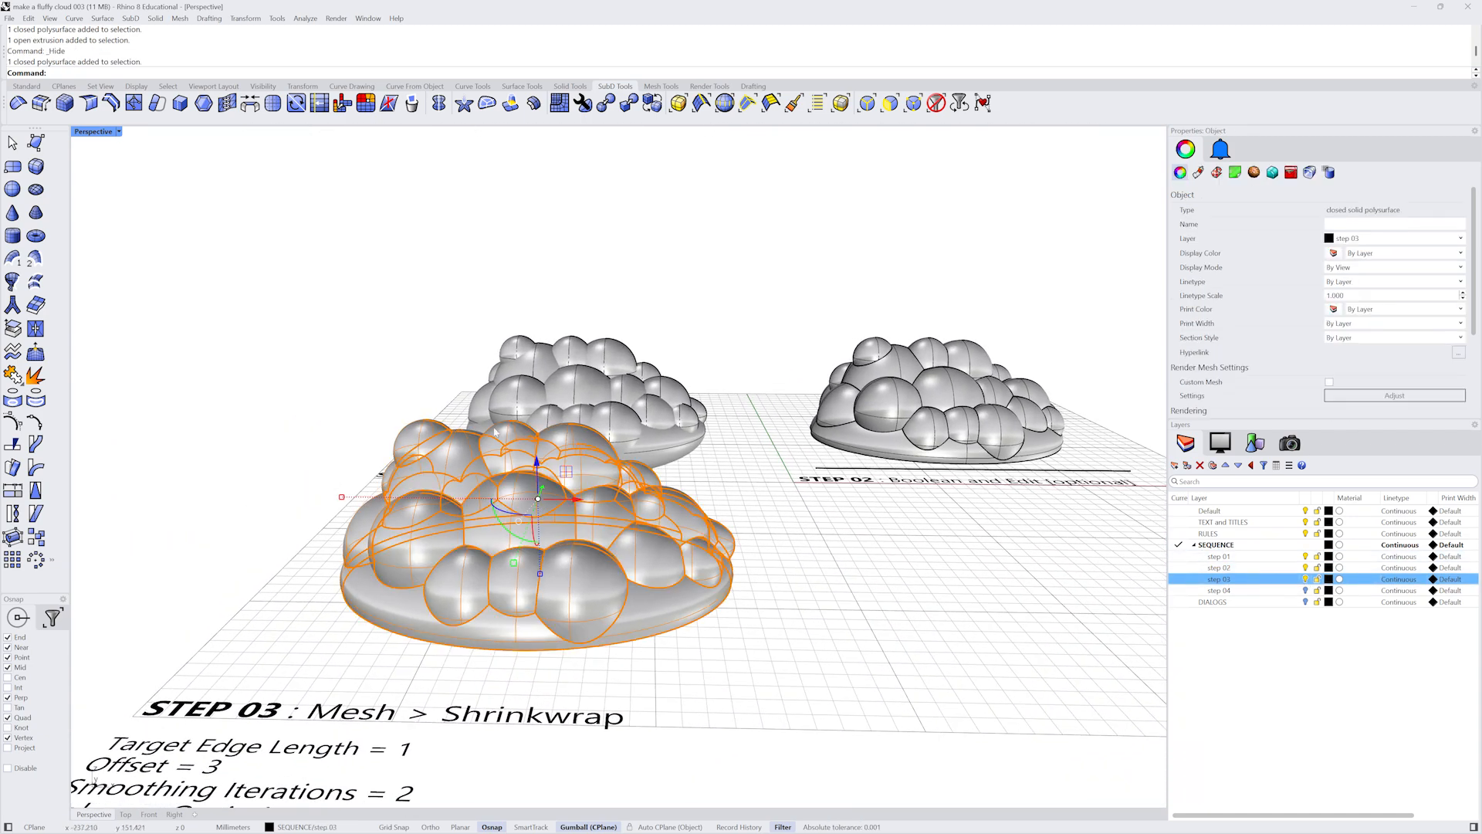
pyautogui.click(699, 636)
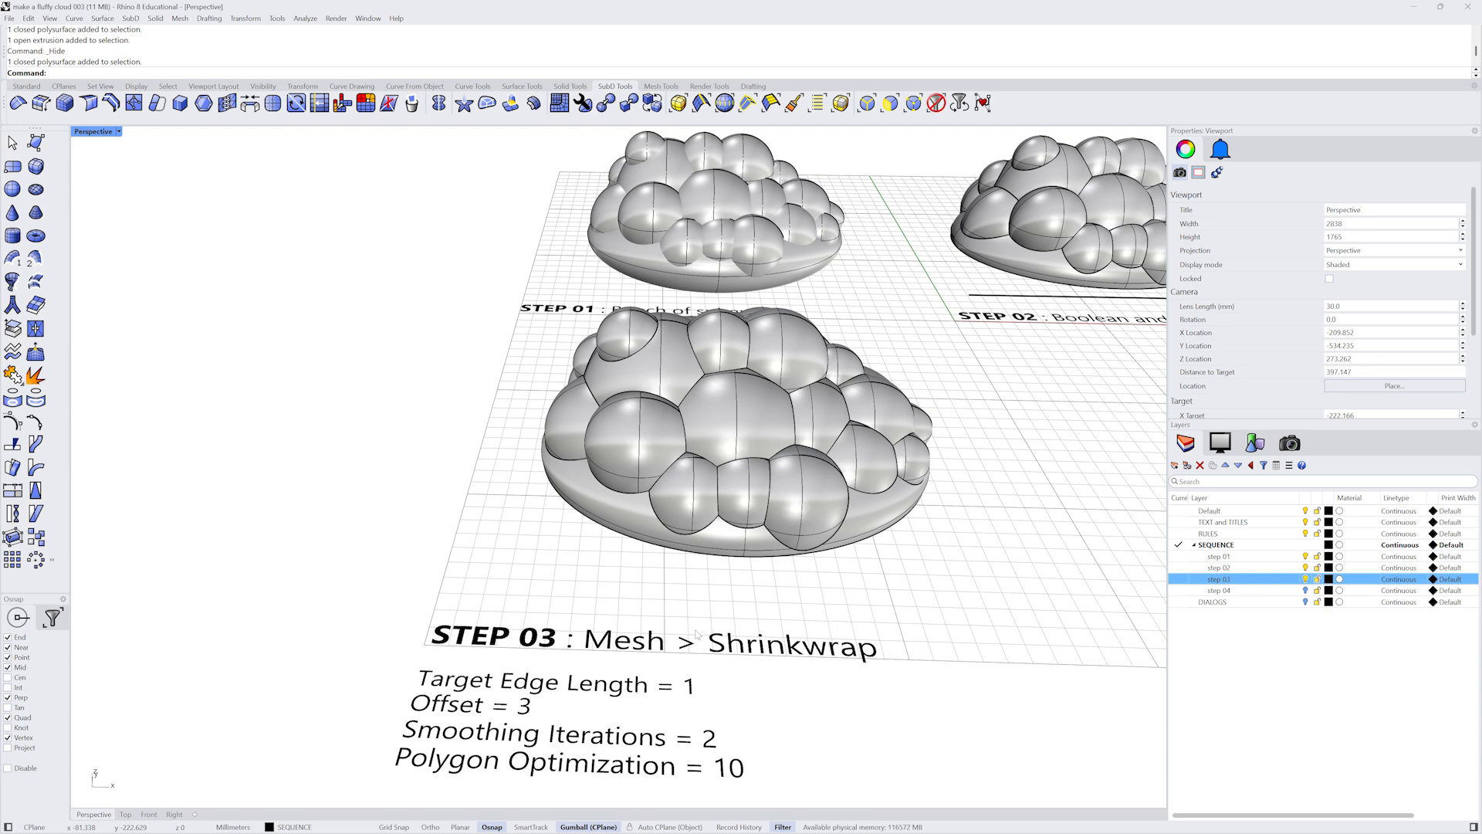
# Step: Shrink-wrap the step 03 cloud polysurface with target edge length 1, offset 3, smoothing iterations 2 and polygon optimization 10%, previewing the mesh before accepting it
pyautogui.click(769, 440)
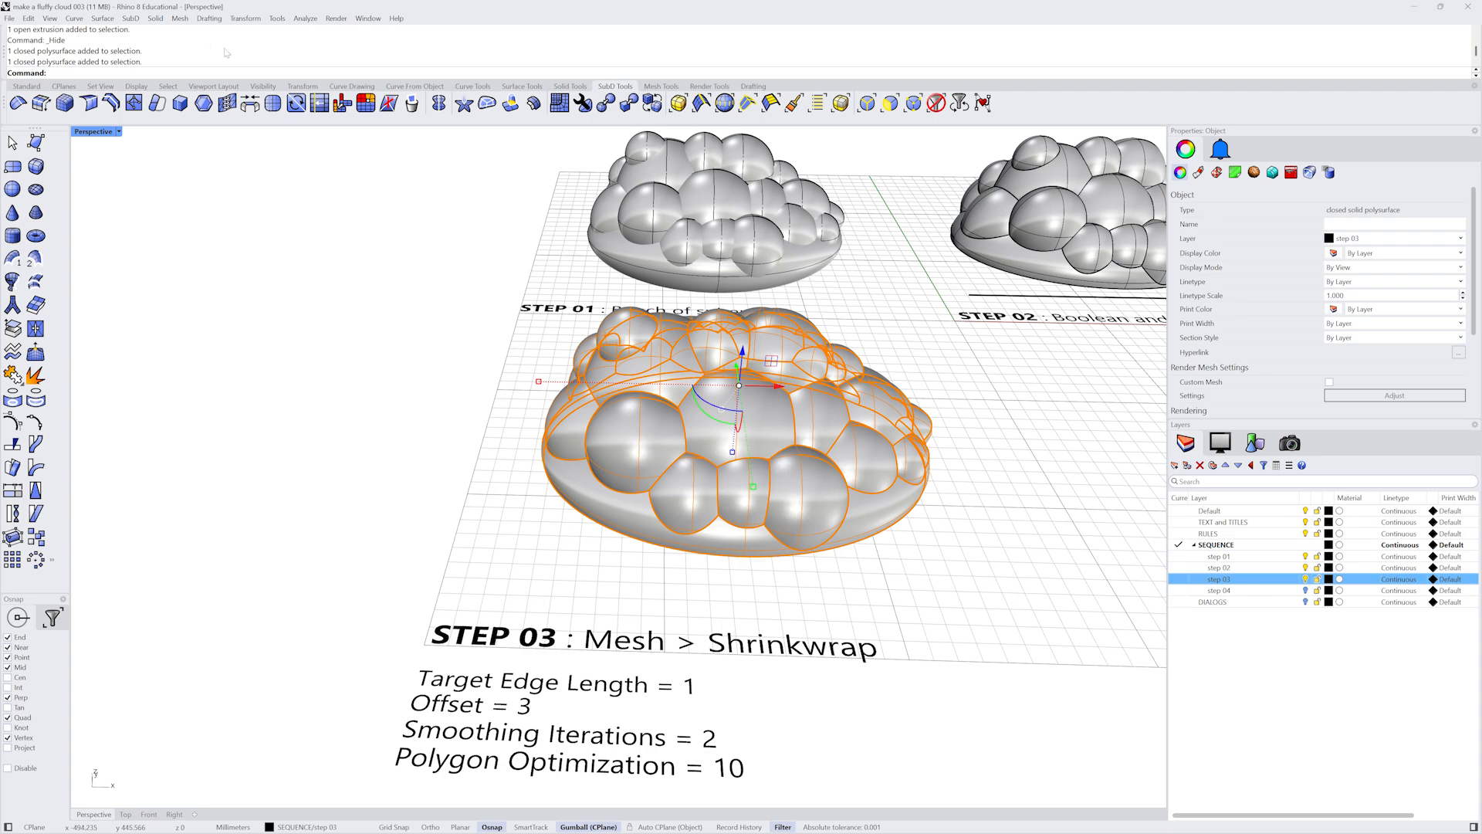
pyautogui.click(179, 19)
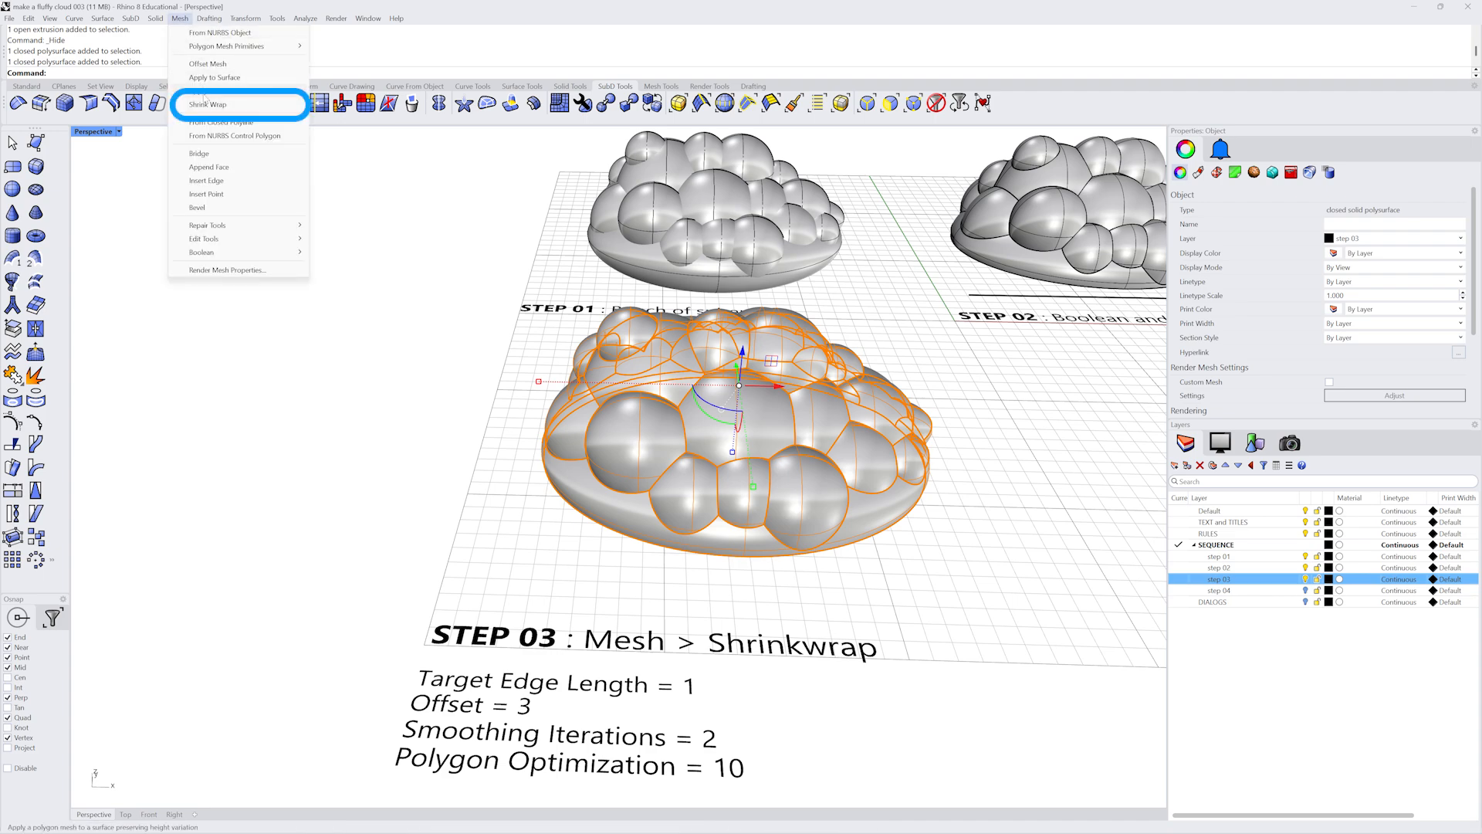
pyautogui.click(207, 105)
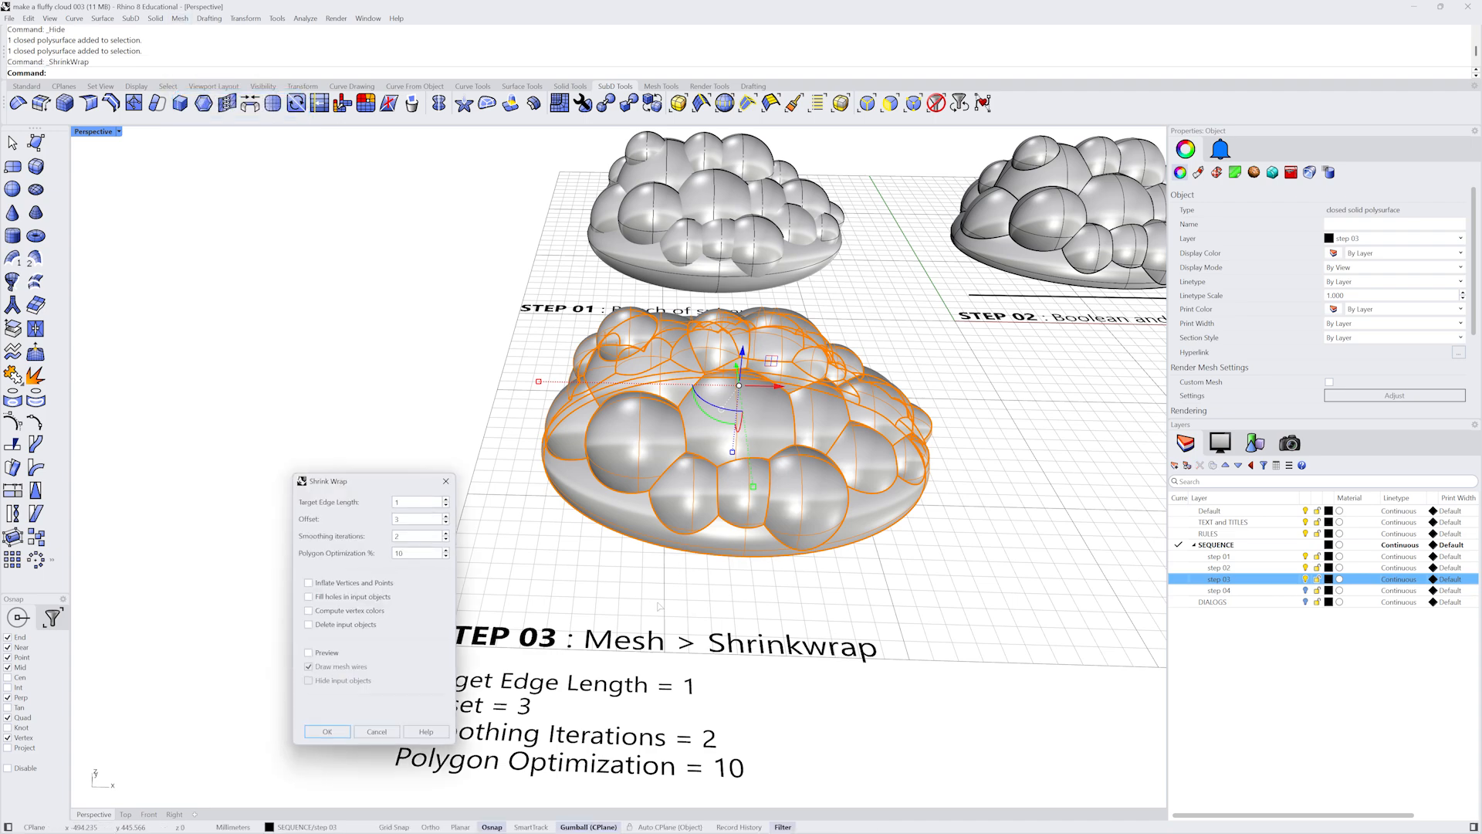
pyautogui.keyDown('shift'); pyautogui.moveTo(660, 607); pyautogui.dragTo(672, 603, button='right'); pyautogui.keyUp('shift')
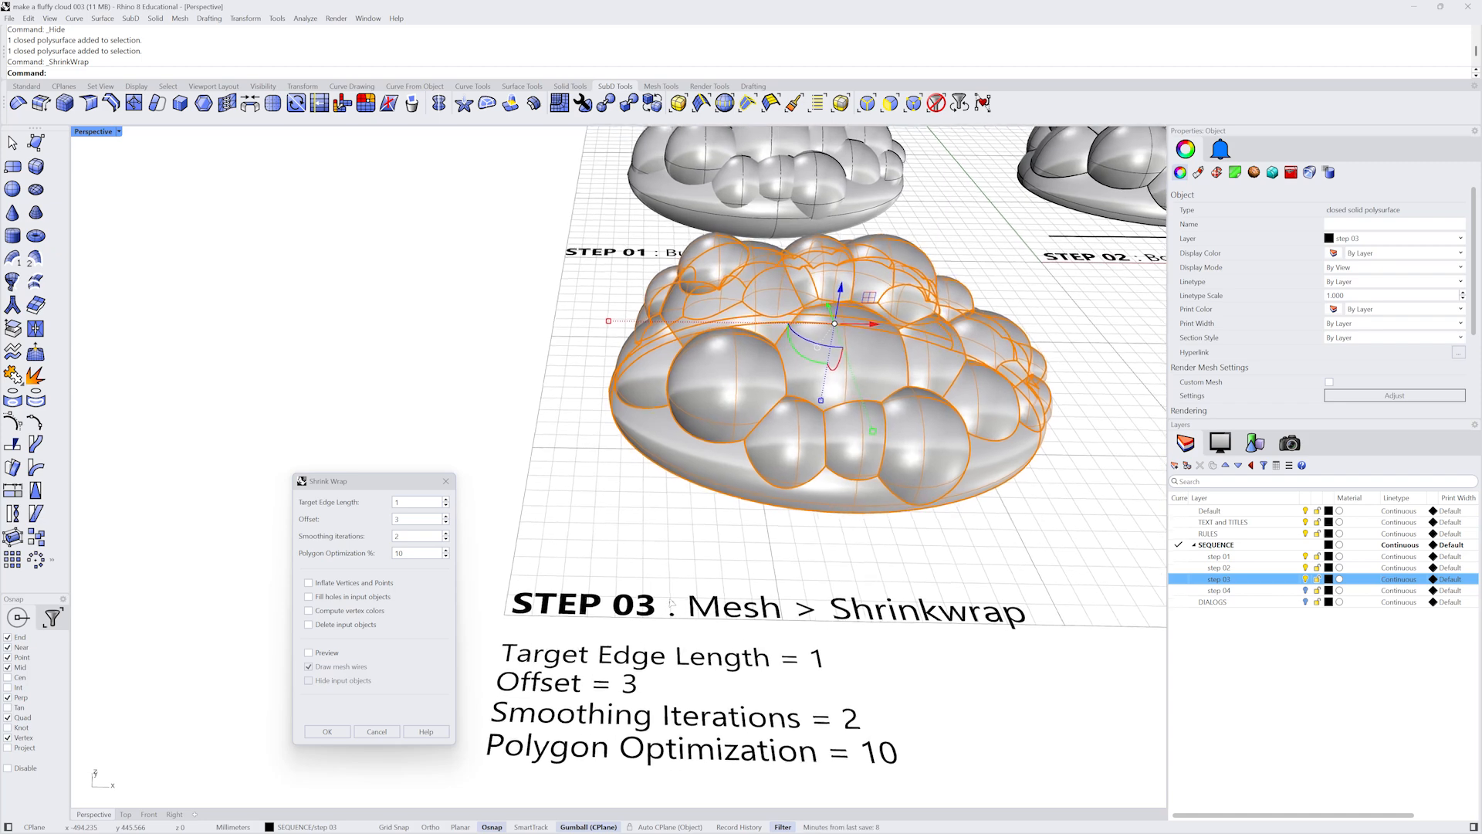
pyautogui.scroll(1, 671, 603)
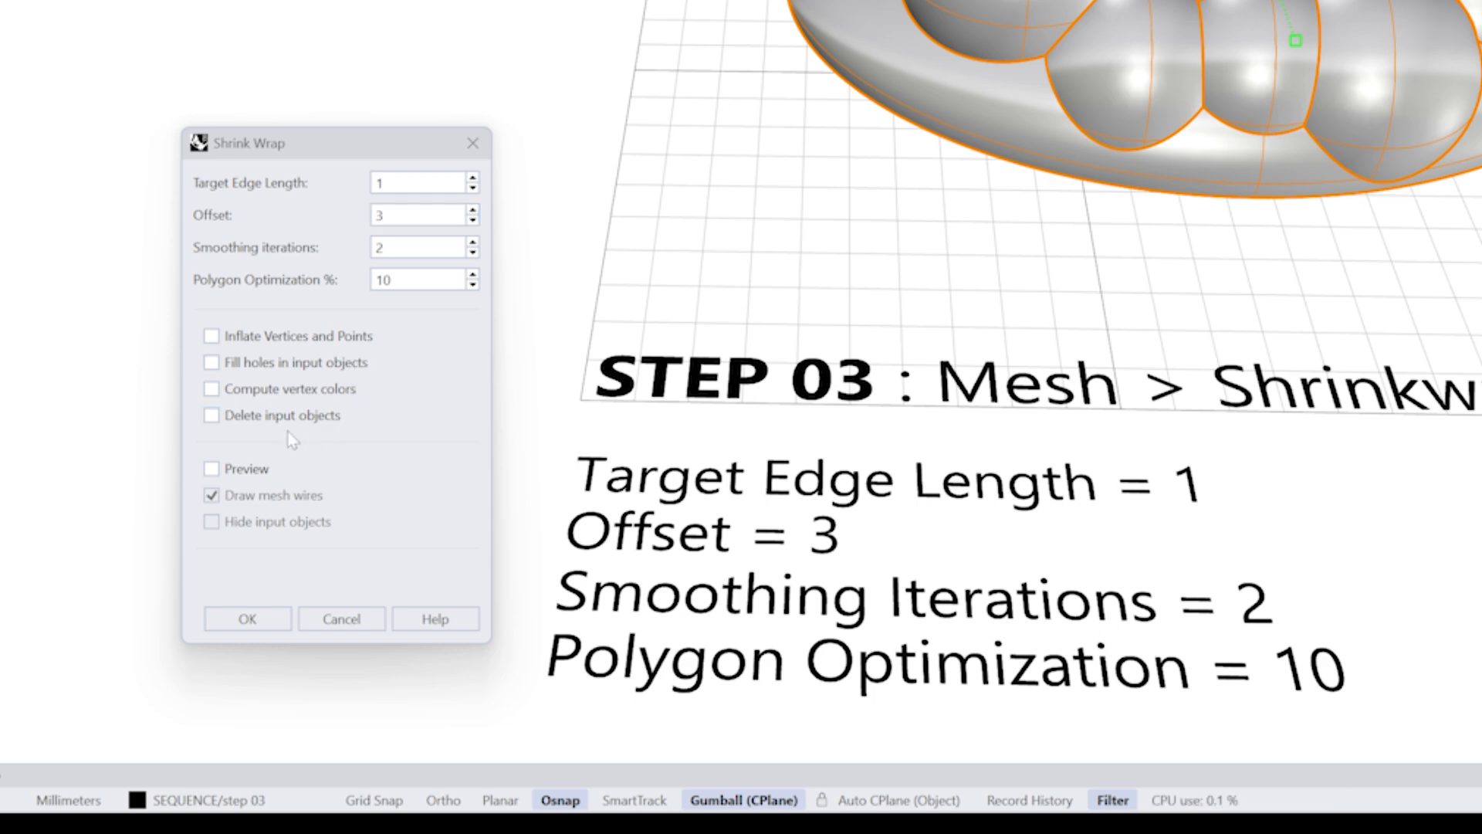
pyautogui.click(257, 475)
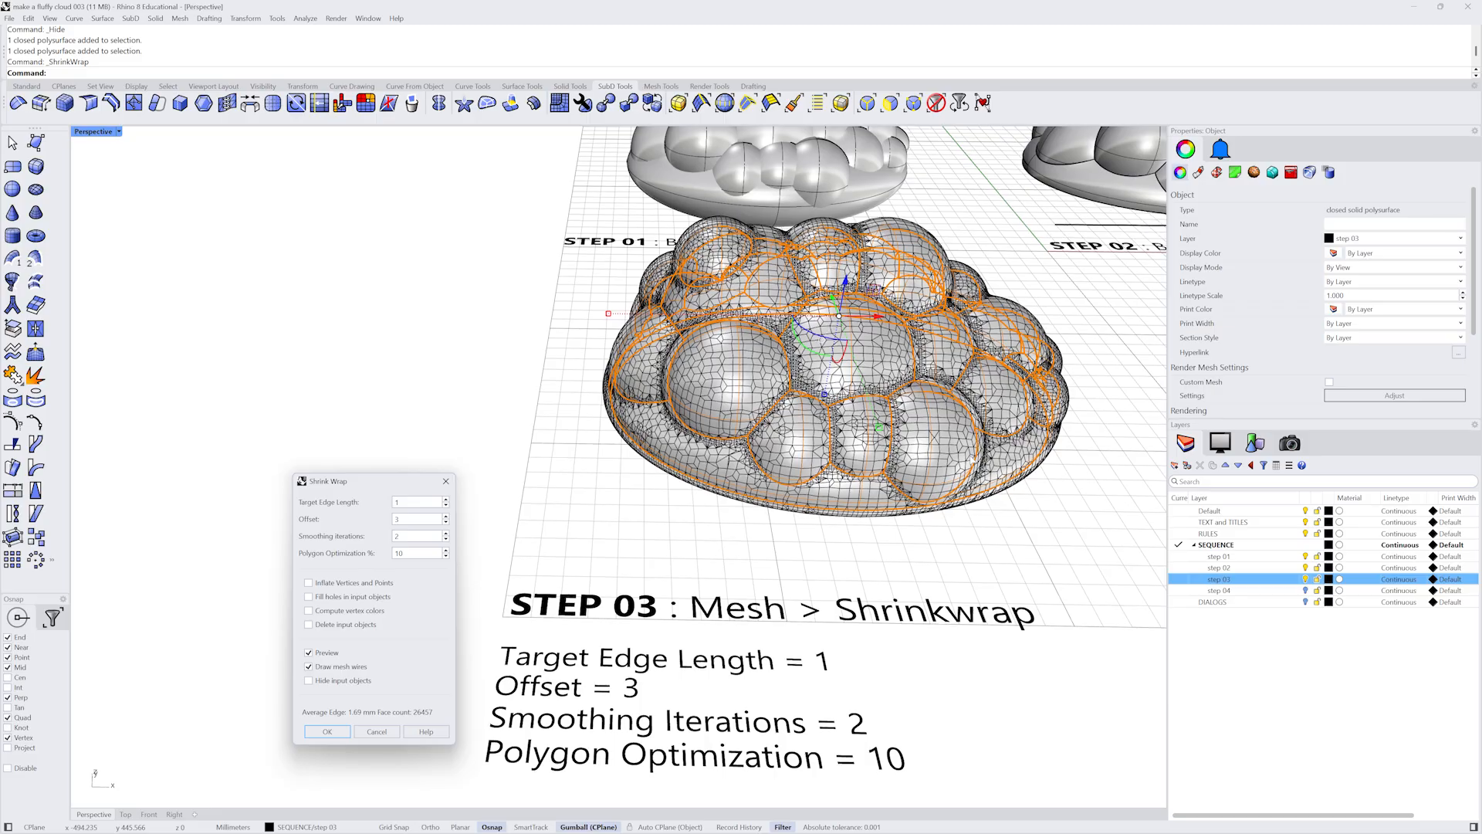
pyautogui.scroll(5, 972, 462)
pyautogui.scroll(6, 972, 462)
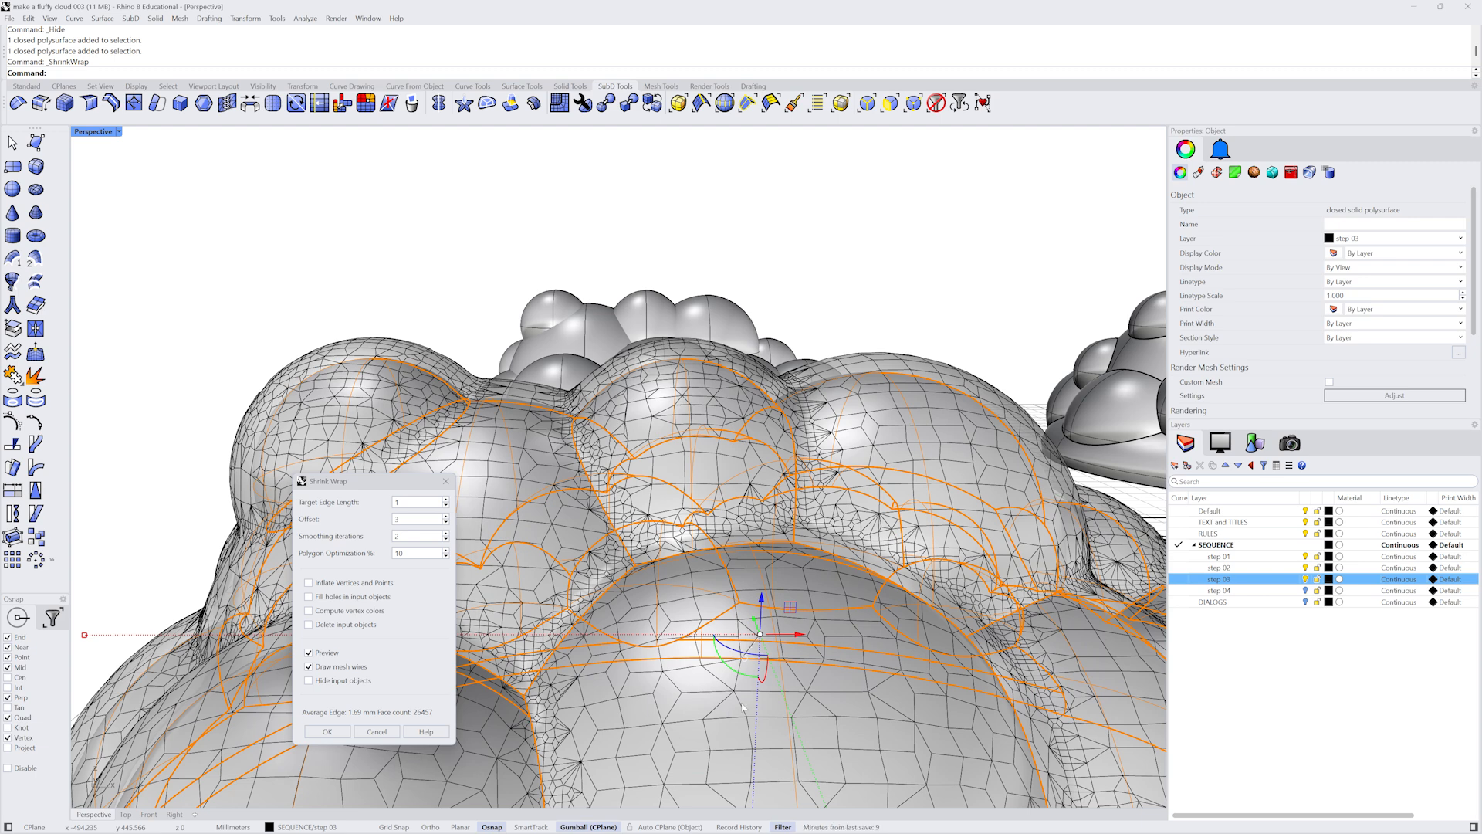
pyautogui.click(327, 732)
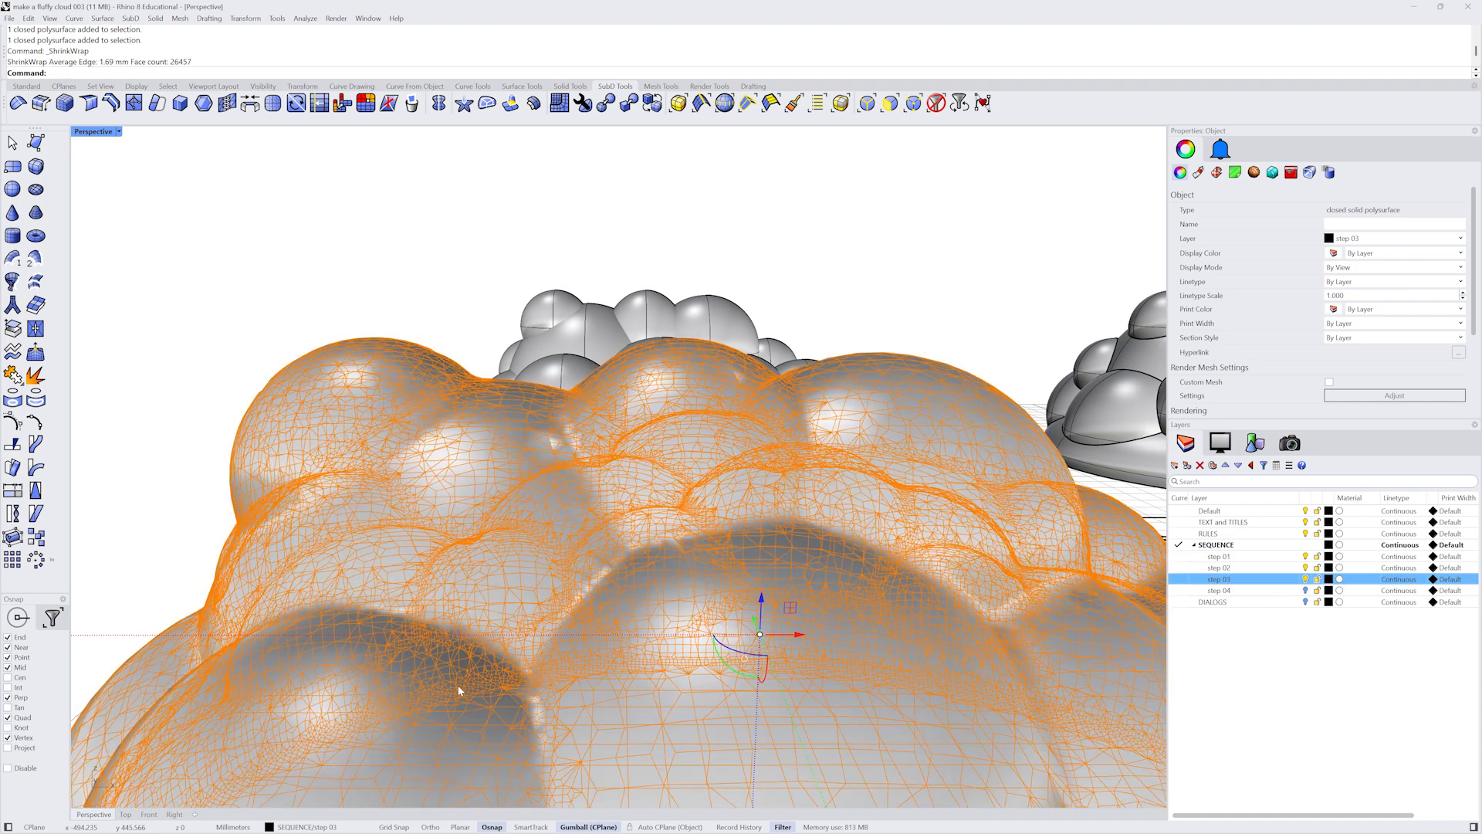
# Step: Deselect the new shrink-wrapped mesh, examine it in Rendered display mode and switch the viewport back to Shaded
pyautogui.scroll(-5, 457, 684)
pyautogui.scroll(-1, 488, 686)
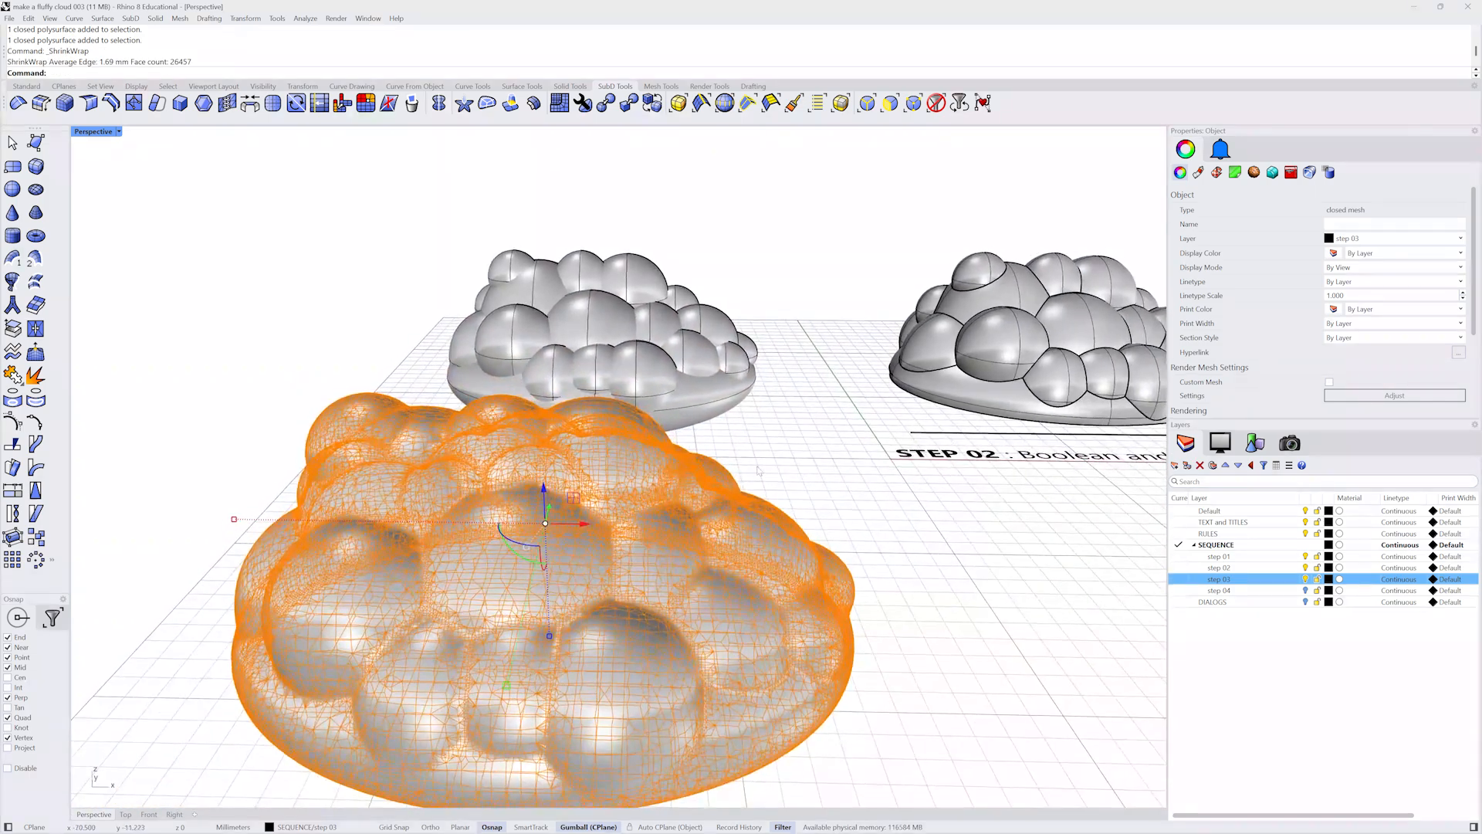
pyautogui.click(709, 438)
pyautogui.moveTo(704, 438); pyautogui.dragTo(758, 471, button='right')
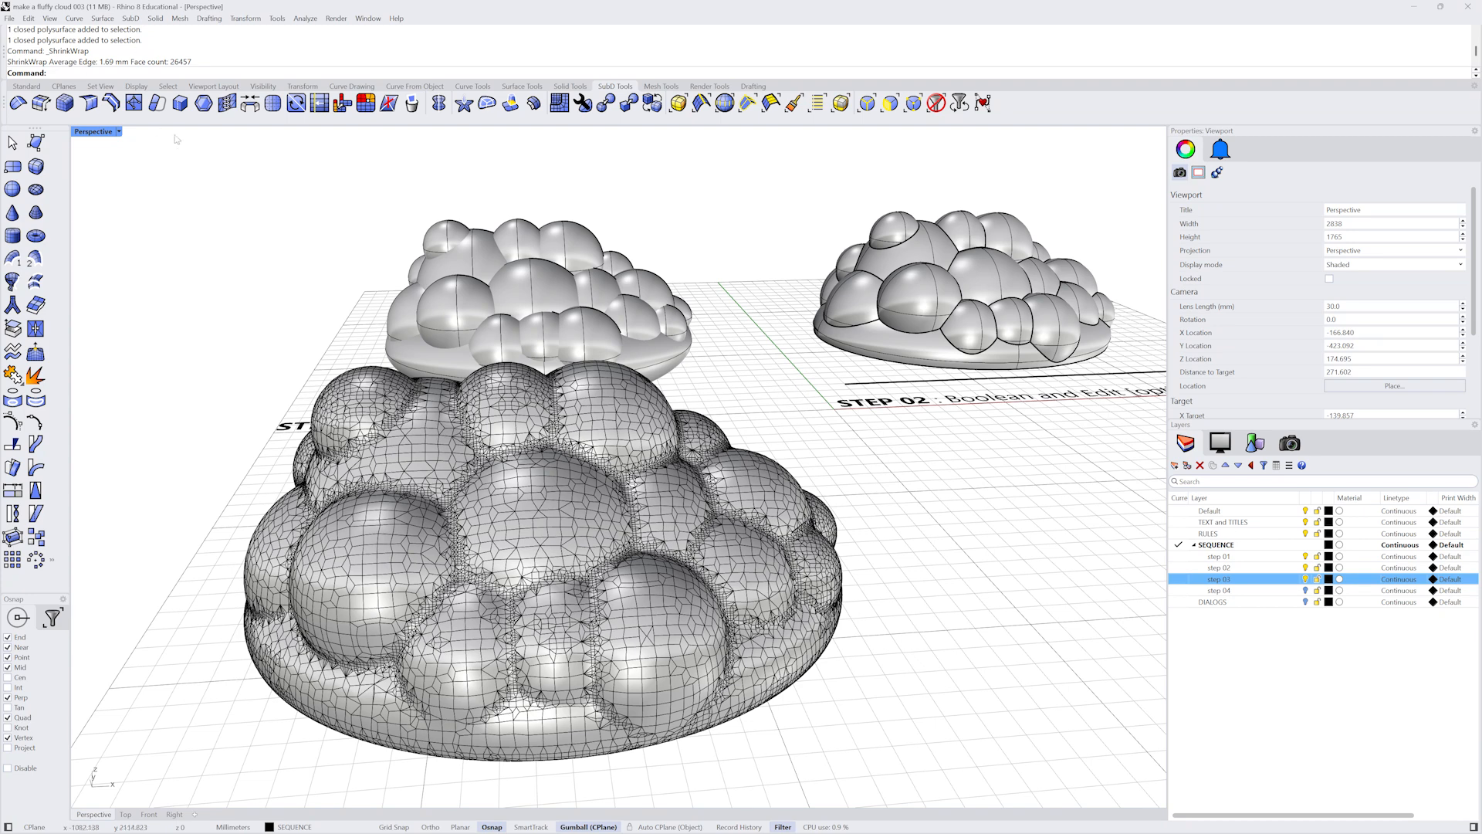
pyautogui.click(118, 132)
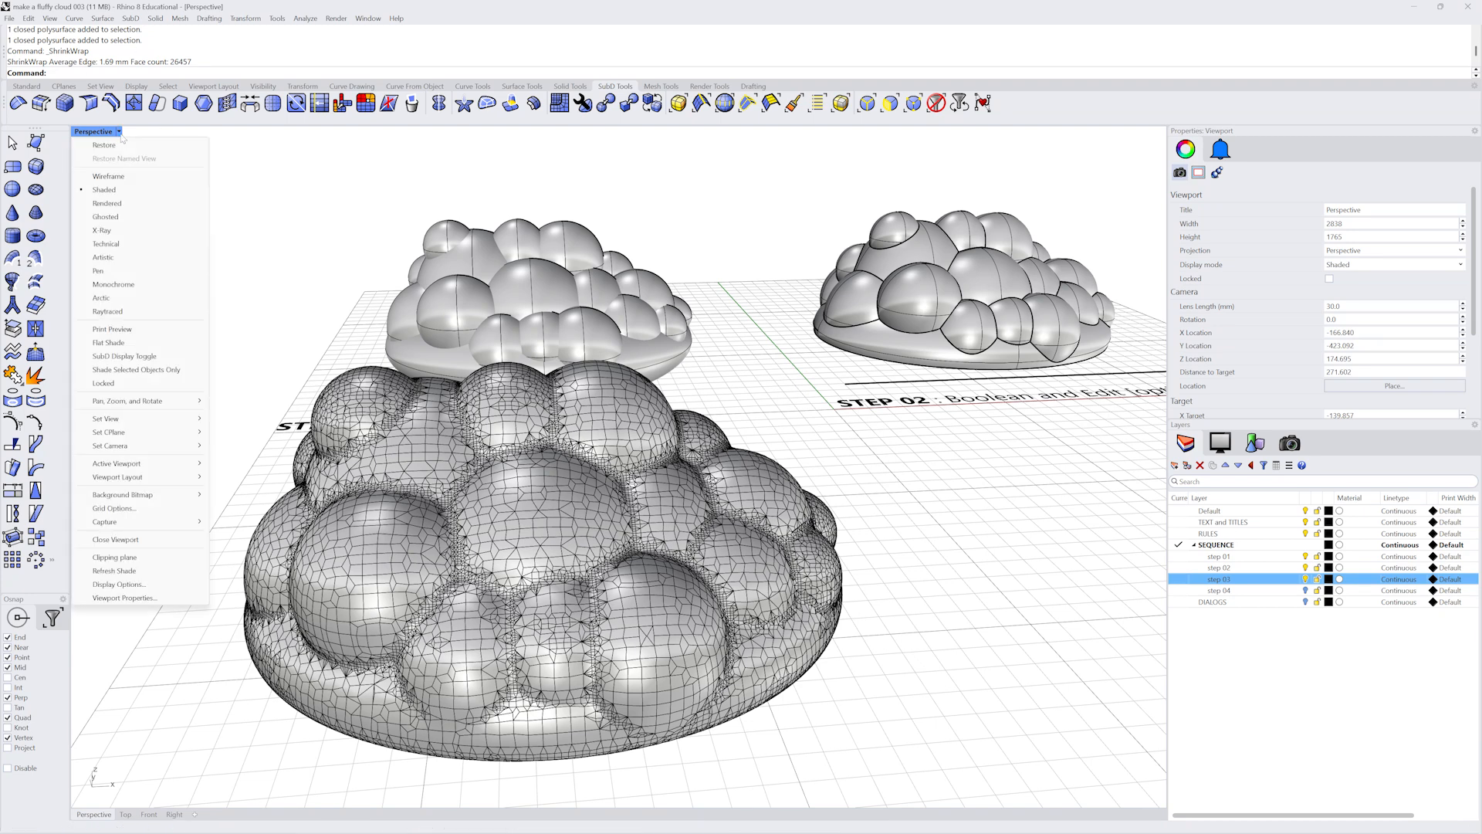
pyautogui.click(119, 204)
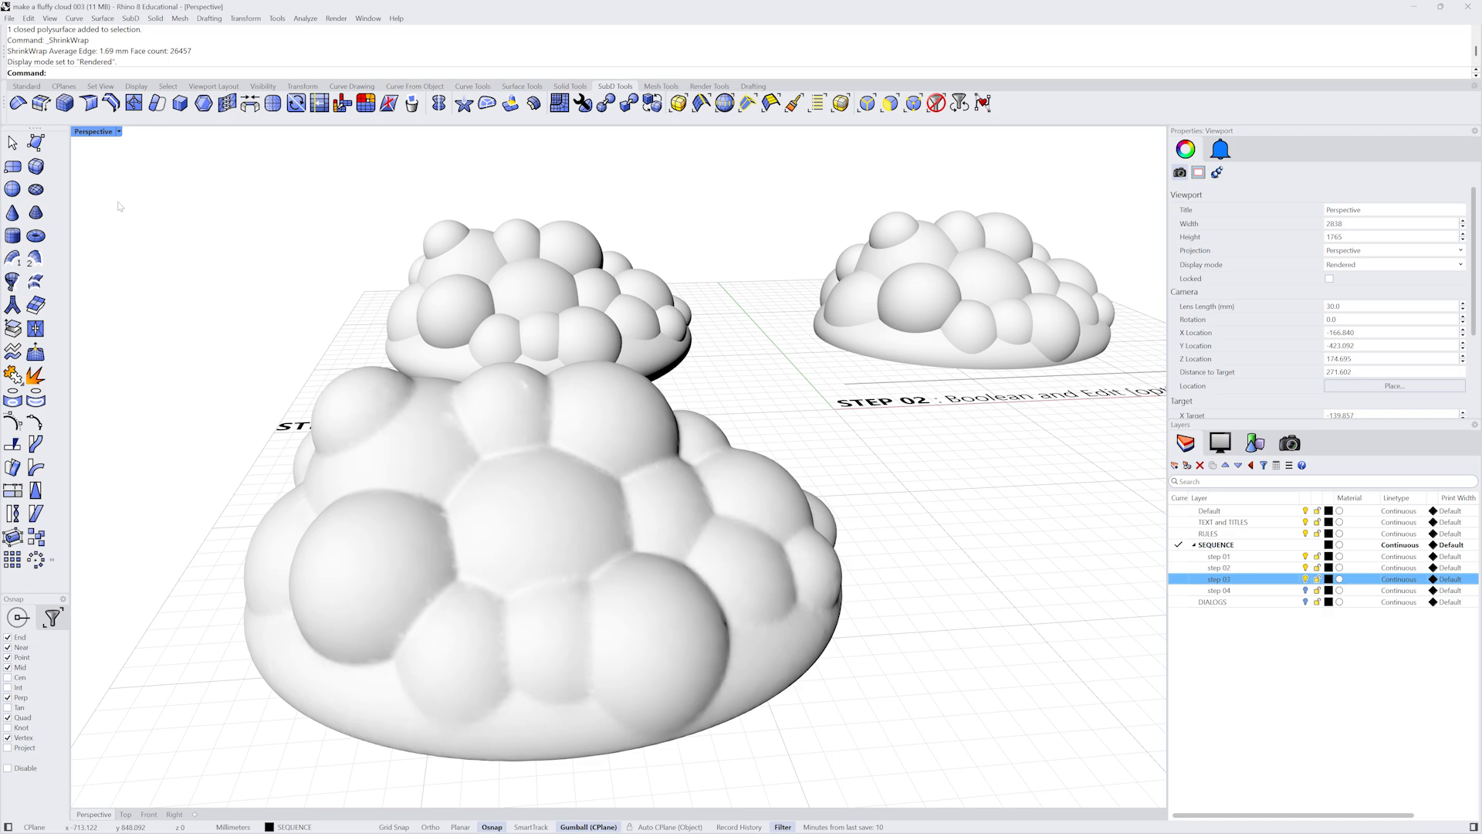
pyautogui.hotkey('ctrl', 'alt', 's')
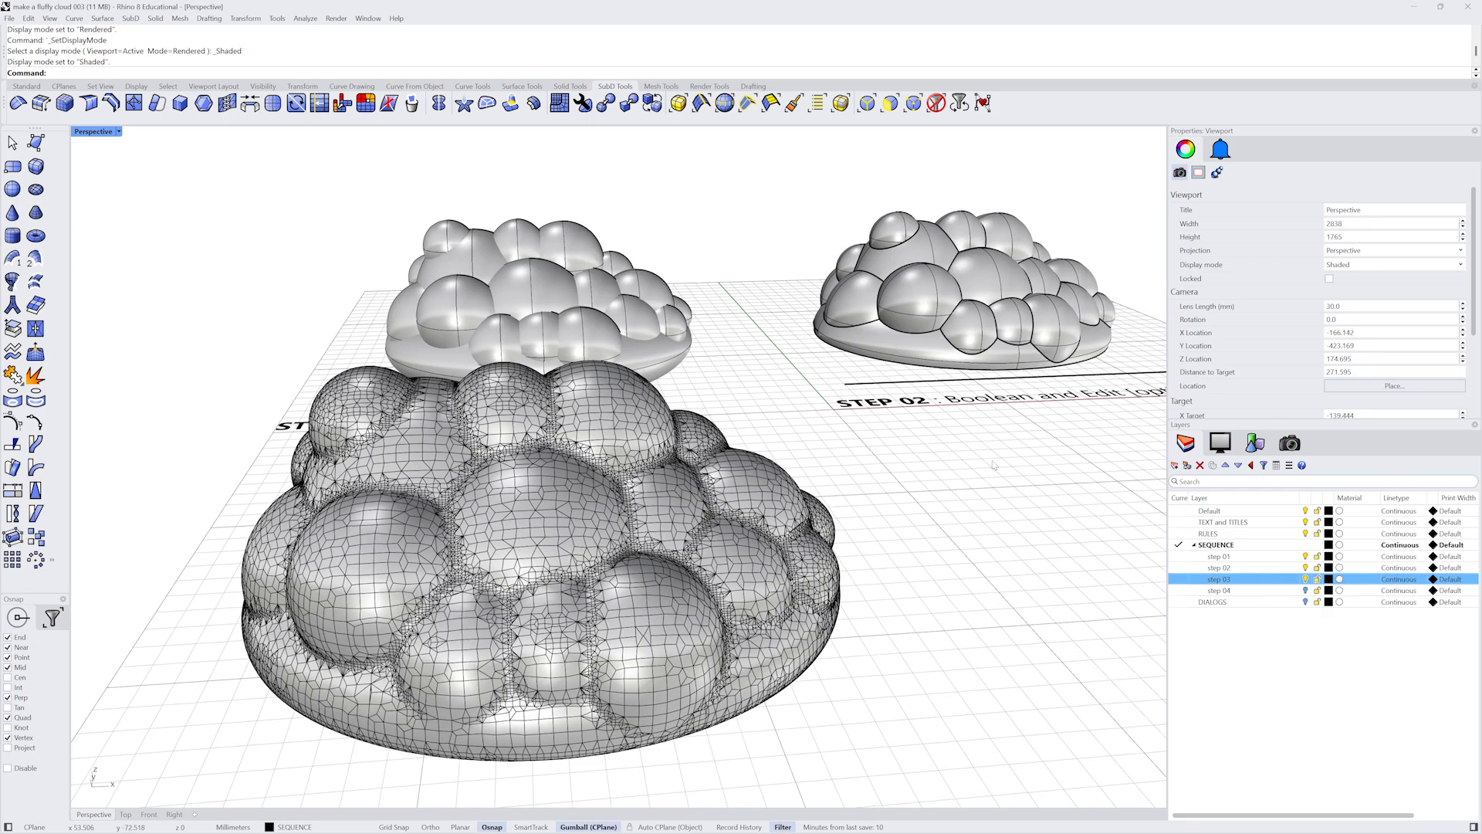
# Step: Turn on the step 04 layer and highlight it in the layer list
pyautogui.scroll(-3, 994, 465)
pyautogui.moveTo(994, 465); pyautogui.dragTo(961, 456, button='right')
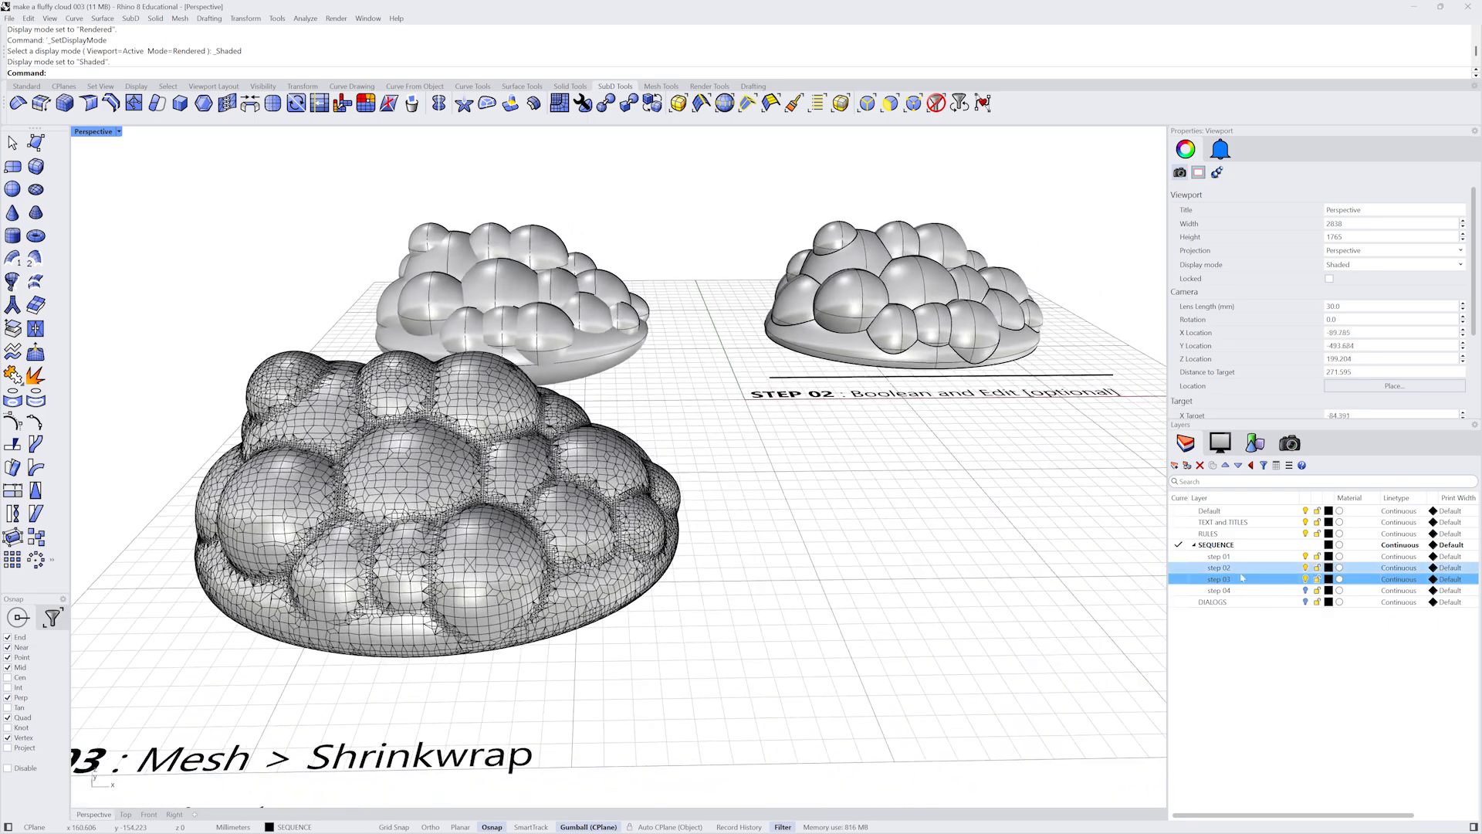
pyautogui.click(1305, 591)
pyautogui.click(1216, 590)
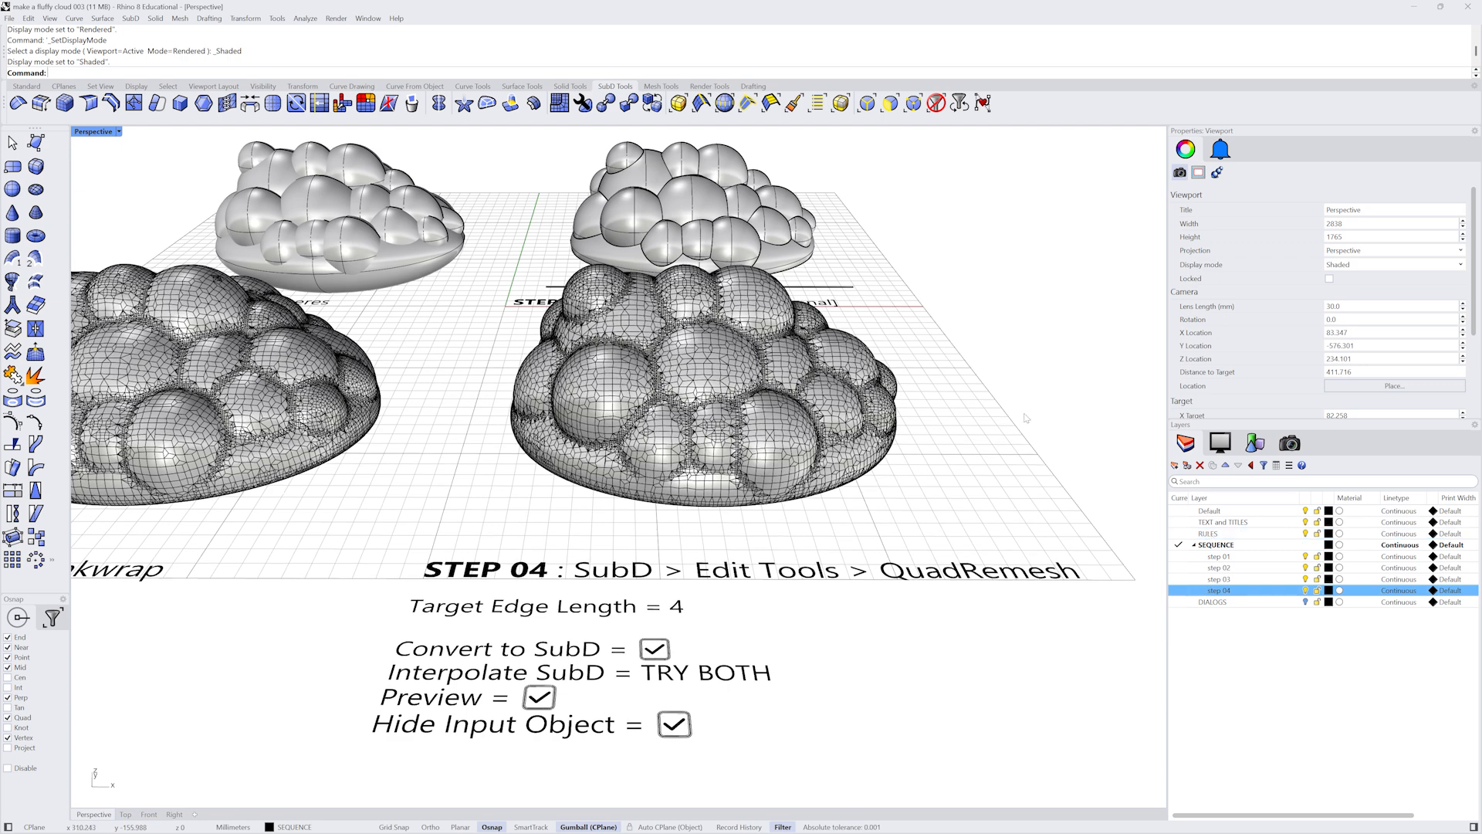
pyautogui.click(721, 390)
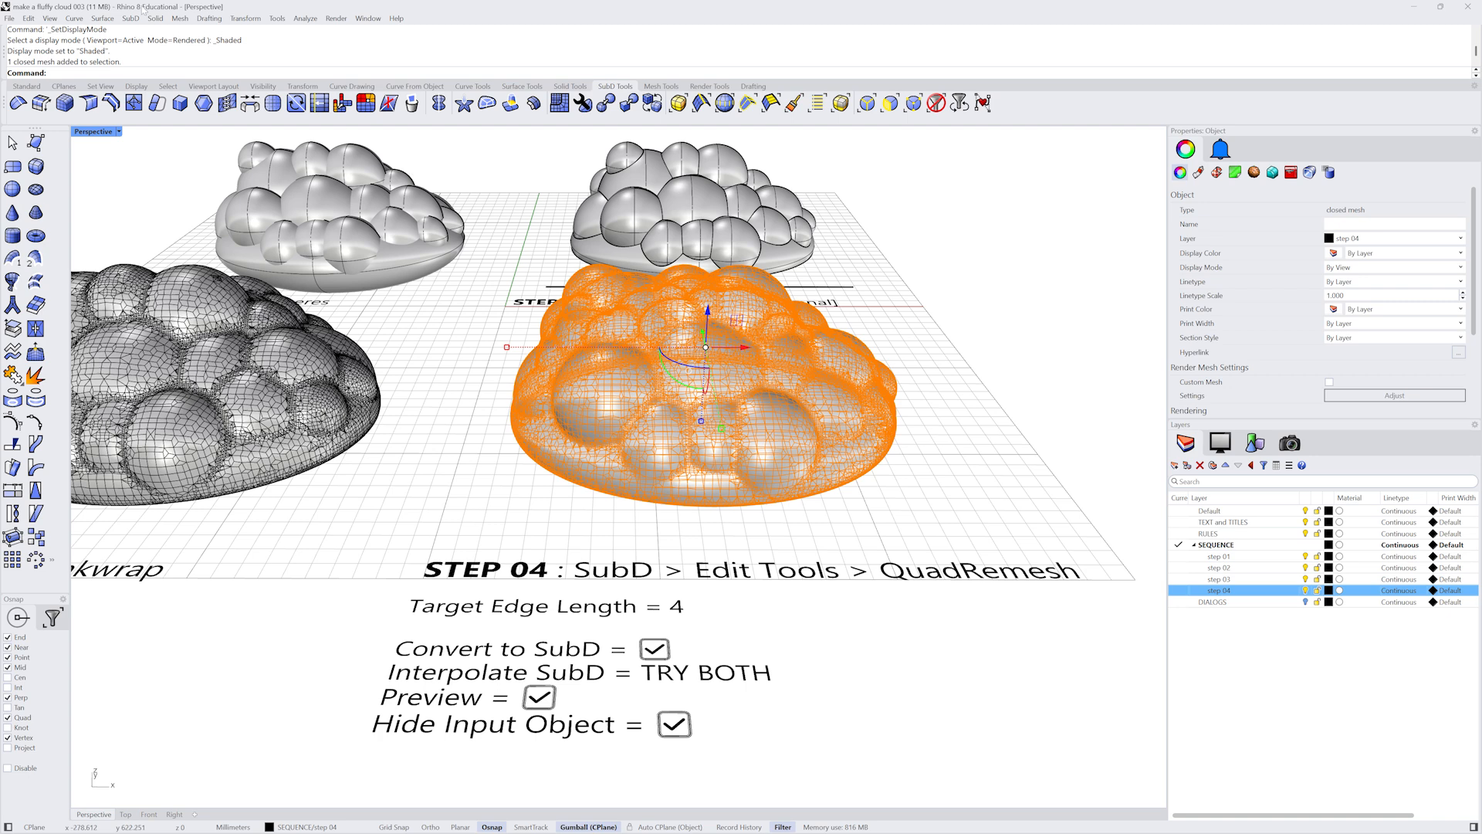
pyautogui.click(131, 19)
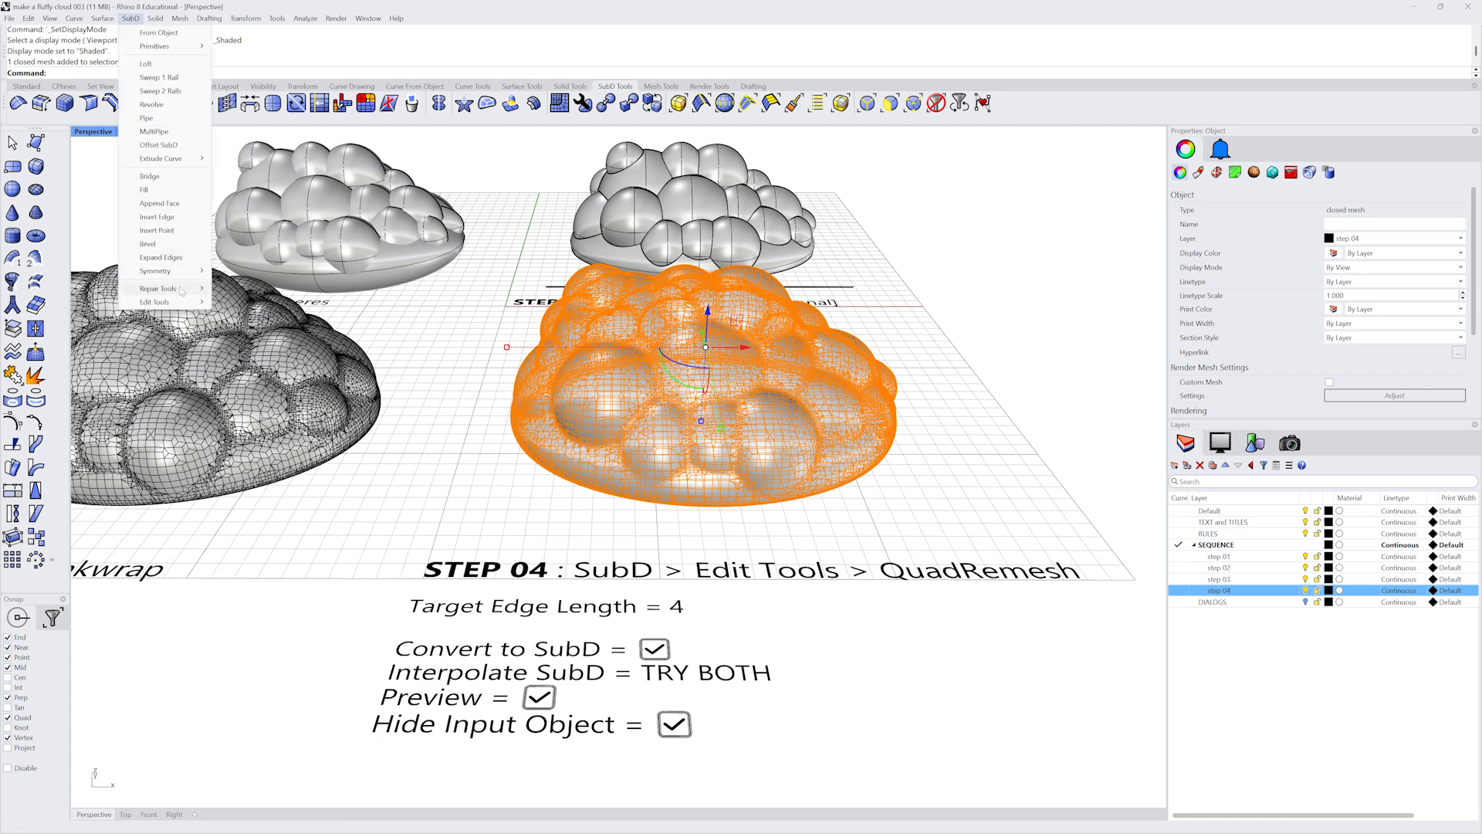
pyautogui.moveTo(179, 301)
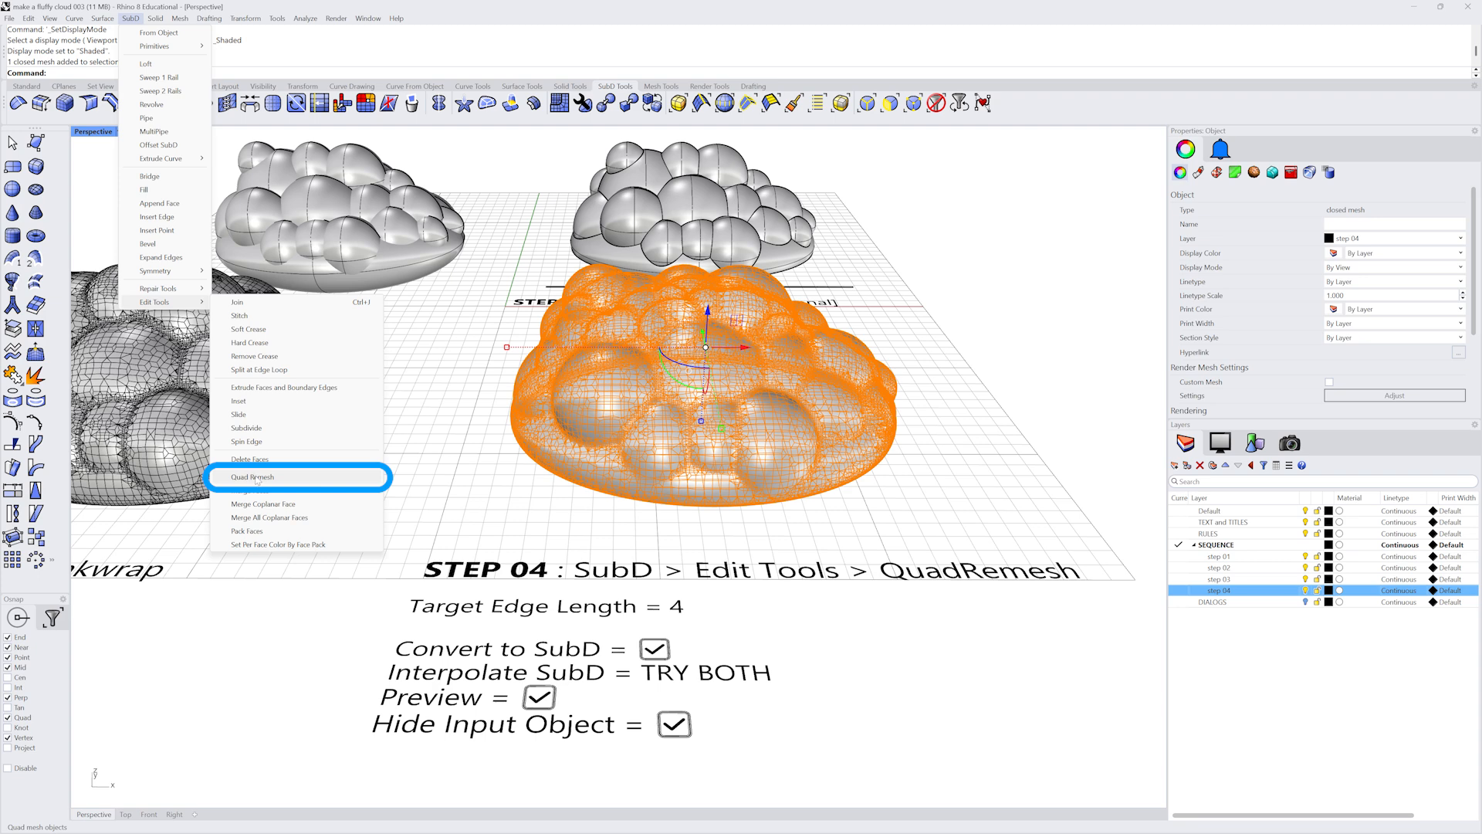
pyautogui.click(547, 158)
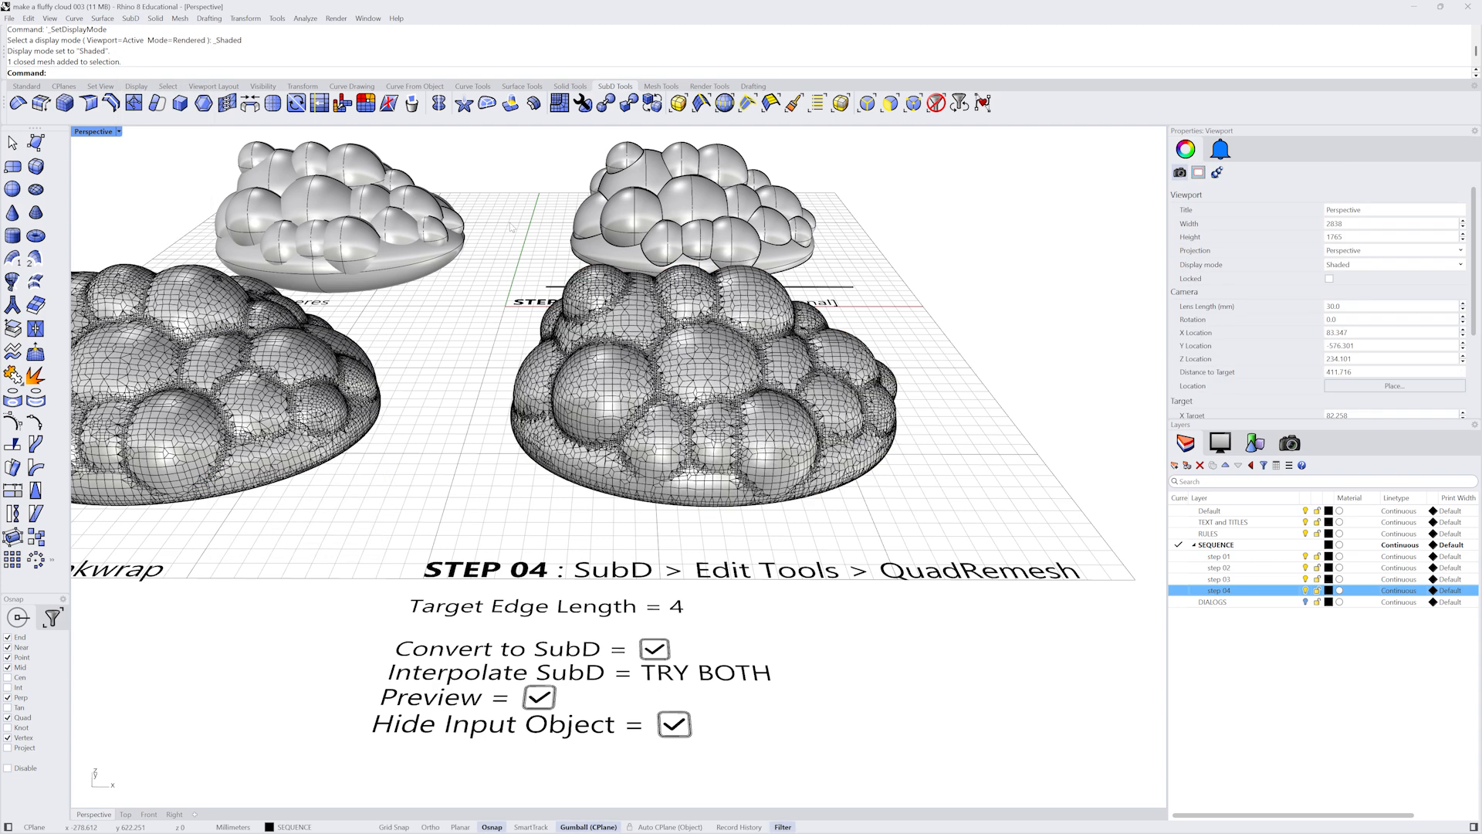
# Step: Start Quad Remesh on the step 04 cloud mesh and move its options dialog clear of the model and notes
pyautogui.click(564, 108)
pyautogui.click(803, 340)
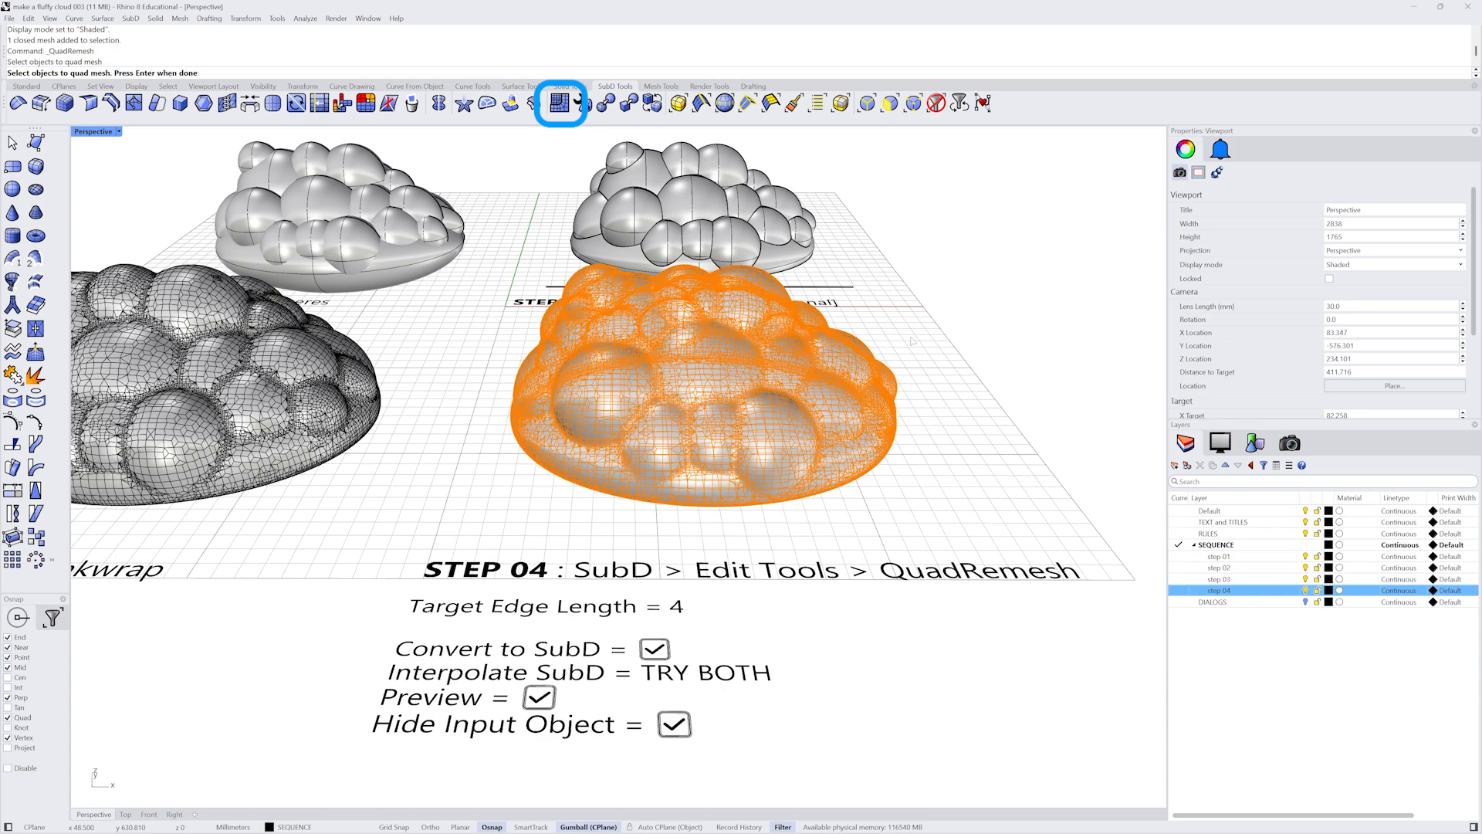
pyautogui.press('Return')
pyautogui.moveTo(938, 404); pyautogui.dragTo(230, 462)
pyautogui.keyDown('shift'); pyautogui.moveTo(457, 447); pyautogui.dragTo(517, 443, button='right'); pyautogui.keyUp('shift')
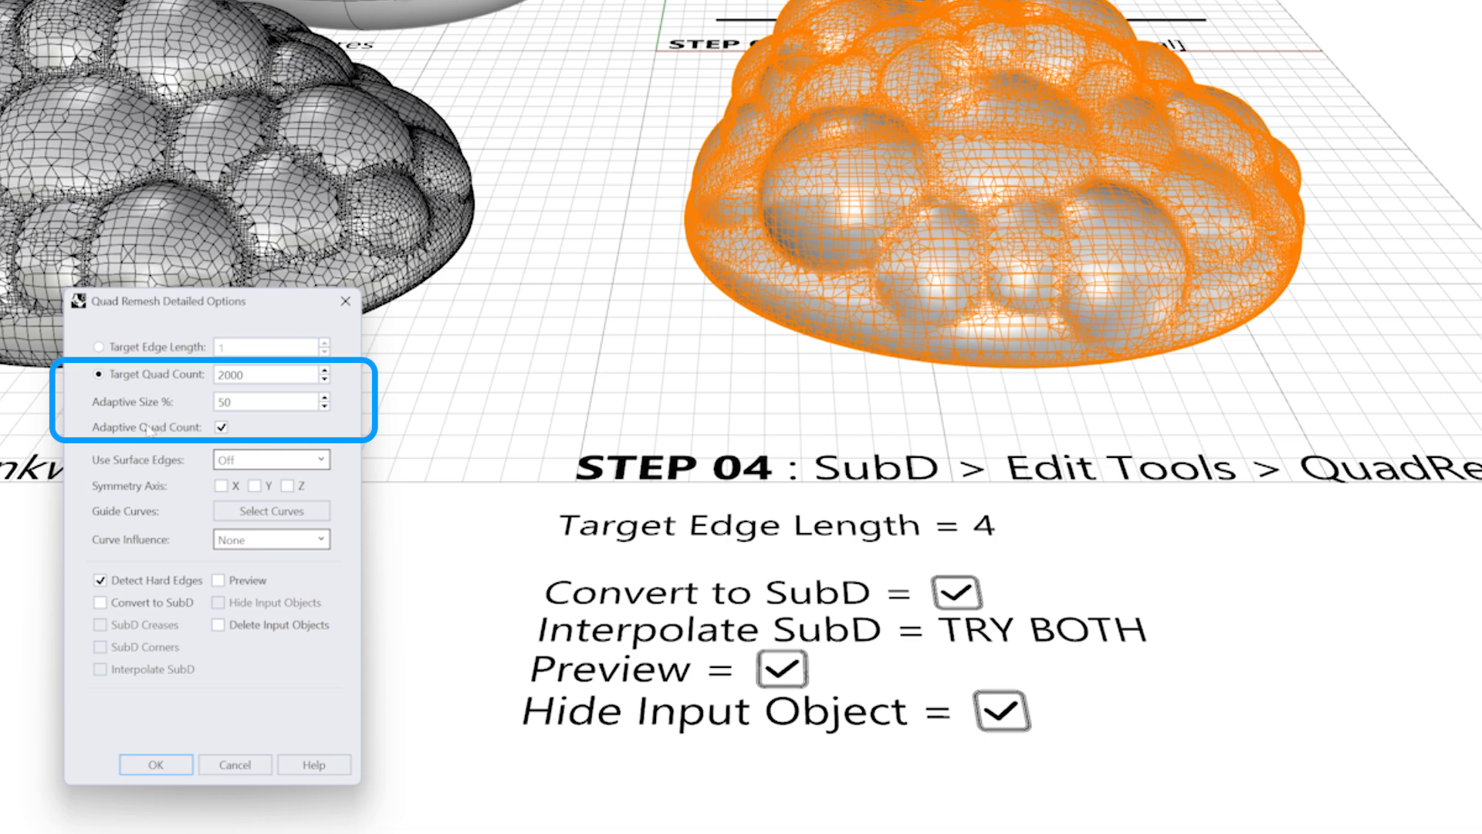
# Step: Set Quad Remesh to target edge length 4 with Convert to SubD, Preview and Hide Input Objects enabled
pyautogui.click(129, 348)
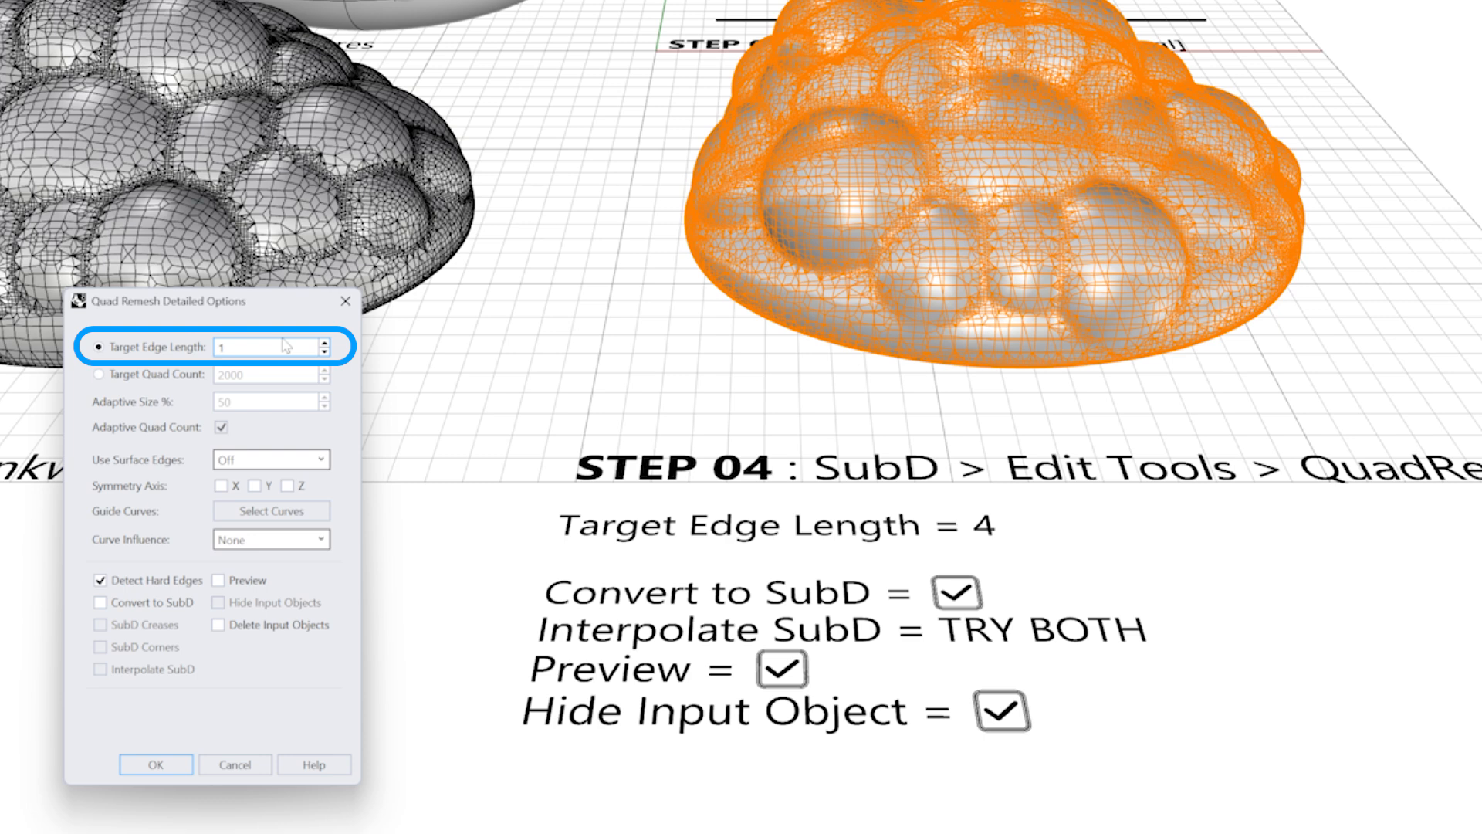
pyautogui.doubleClick(224, 347)
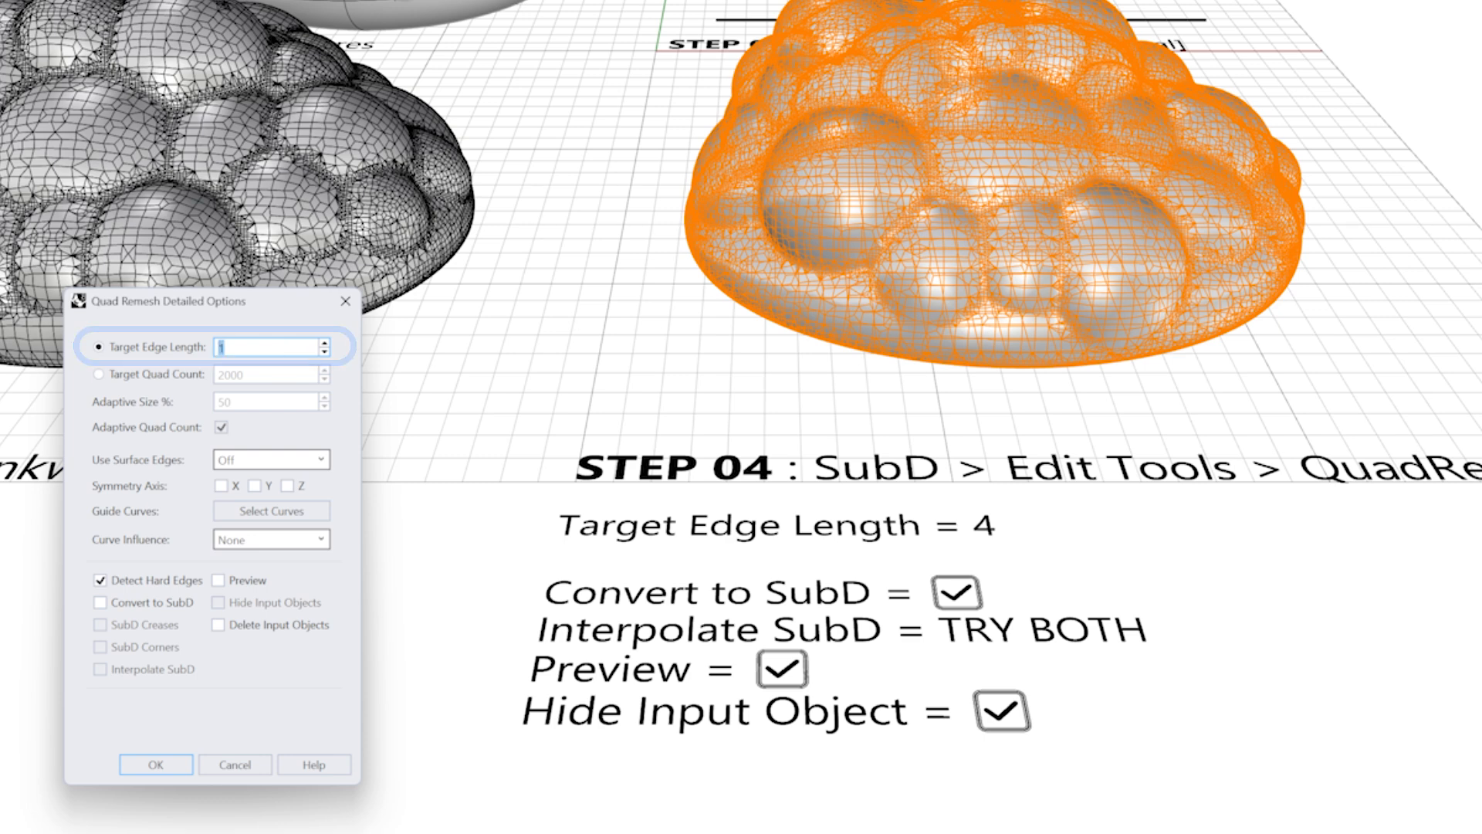
pyautogui.write('4')
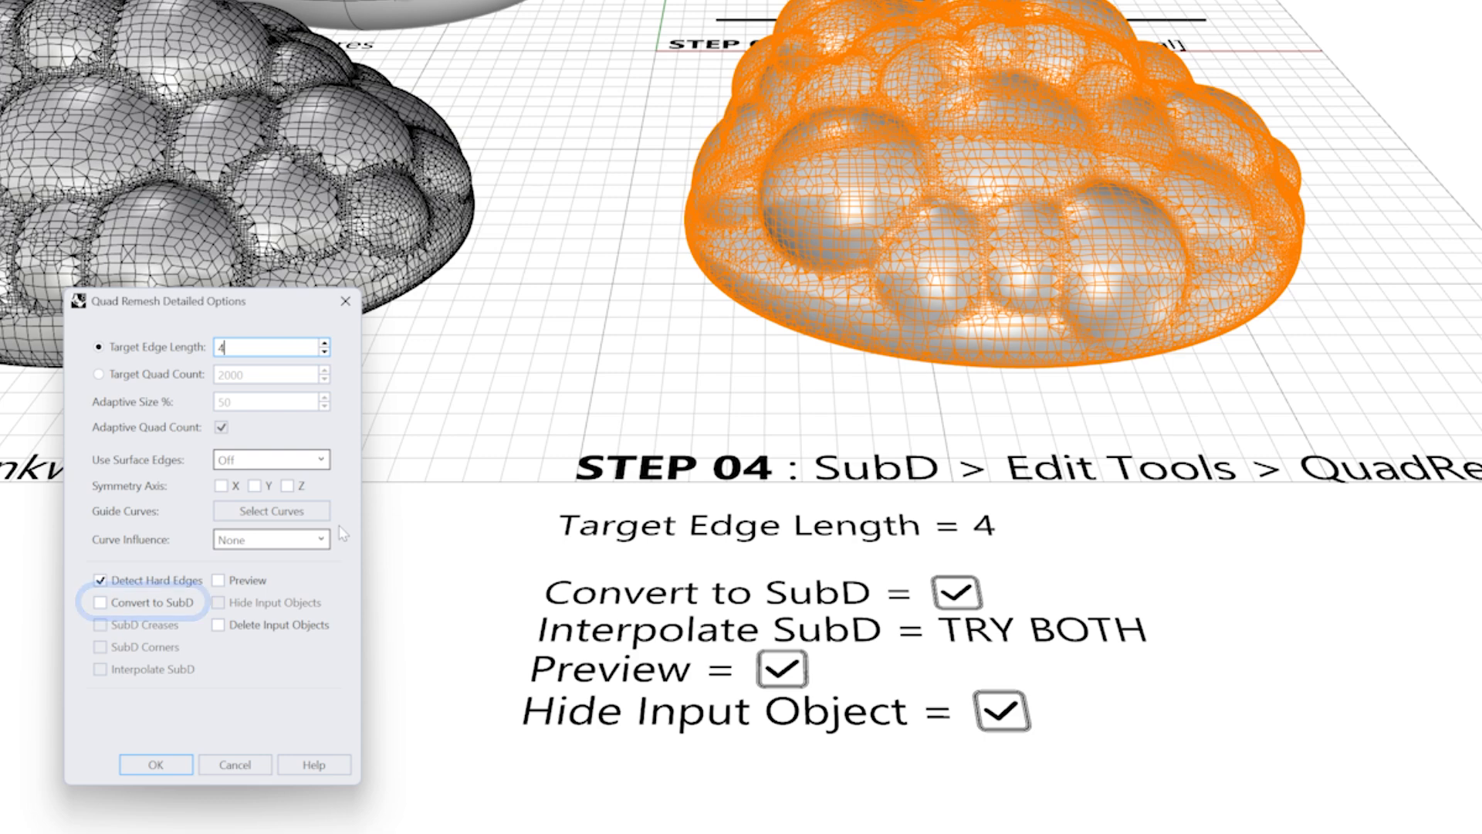
pyautogui.click(100, 602)
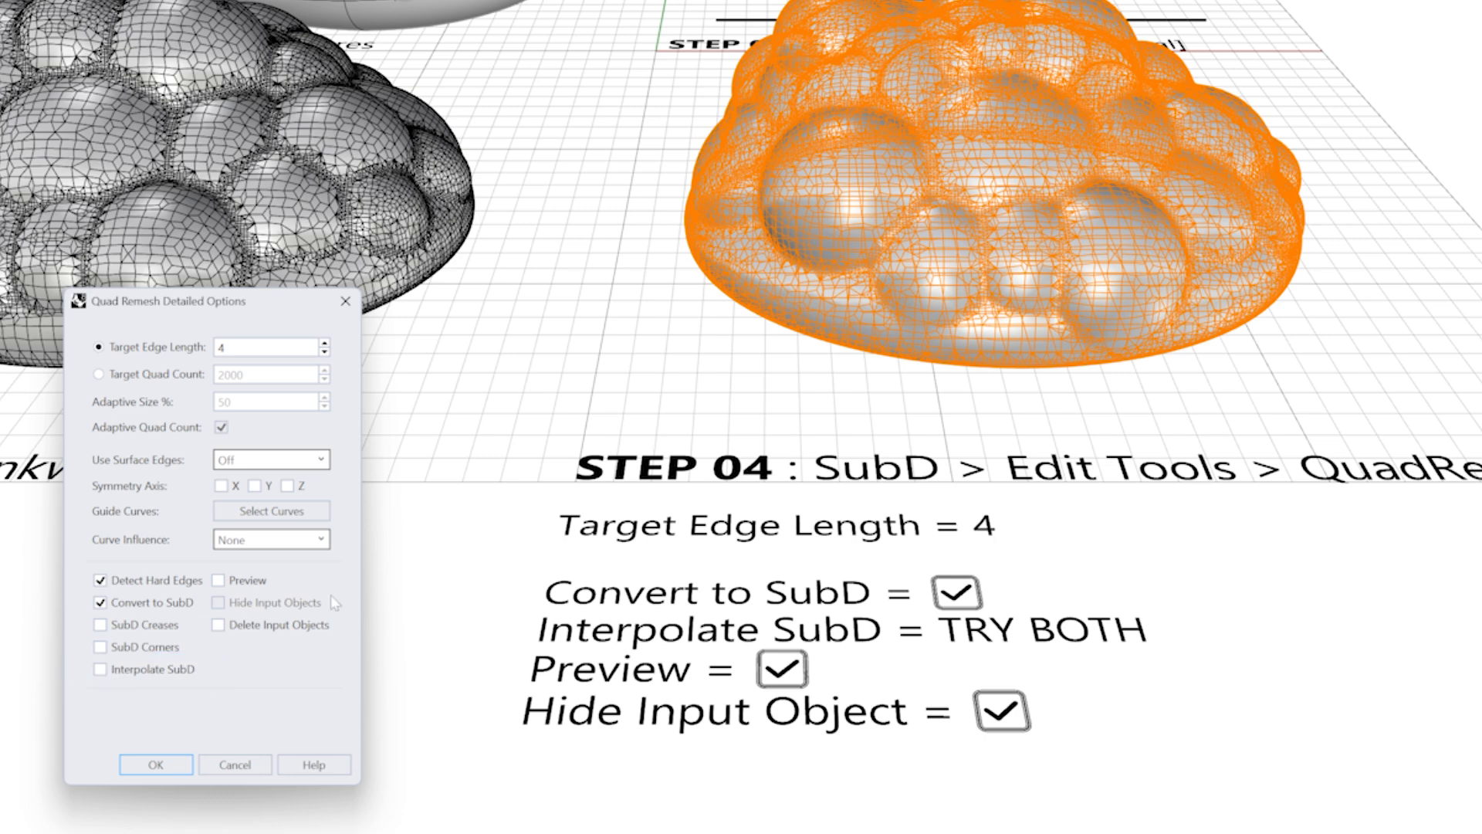
pyautogui.click(219, 582)
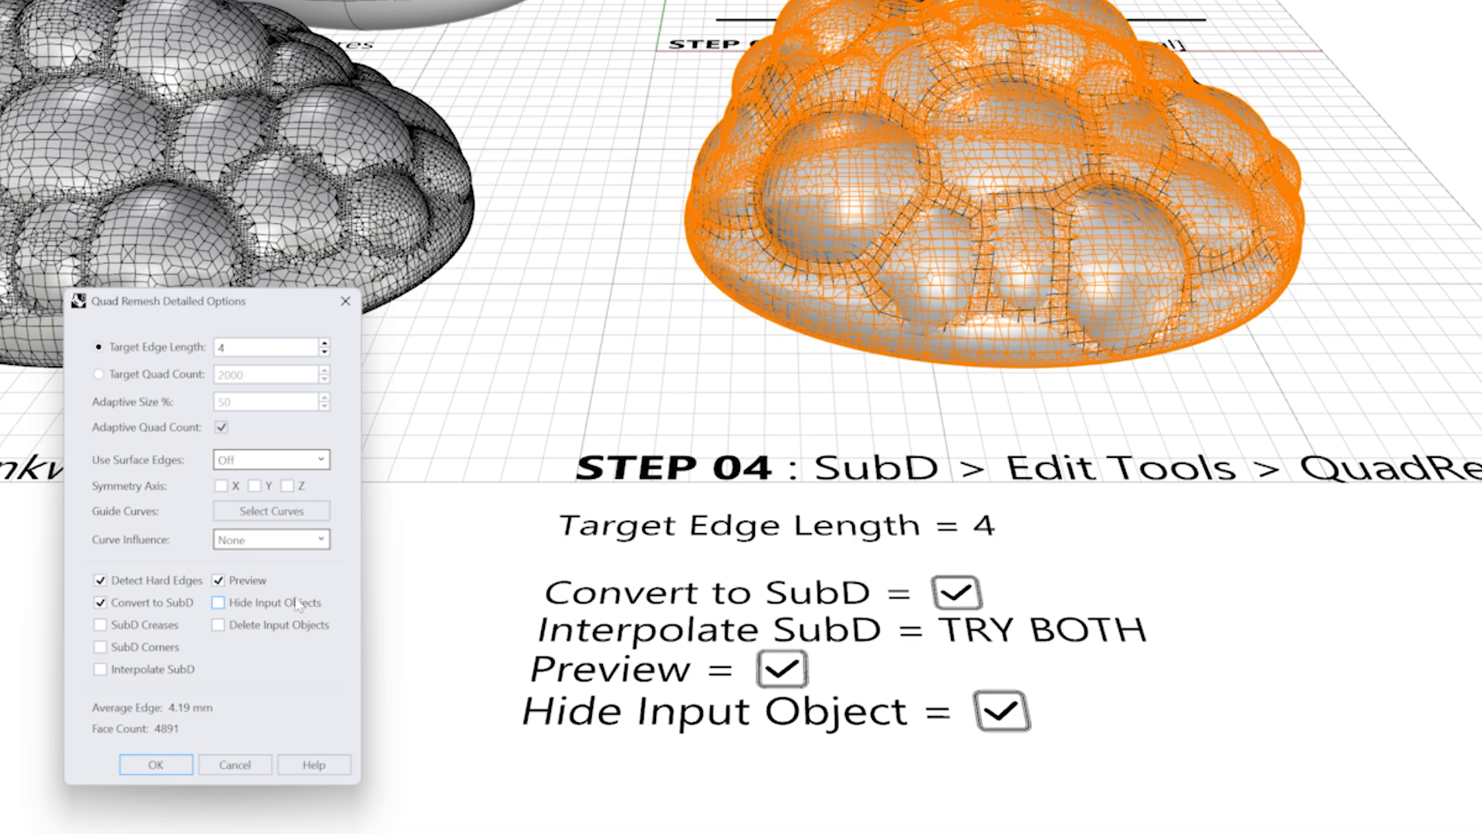
pyautogui.click(221, 604)
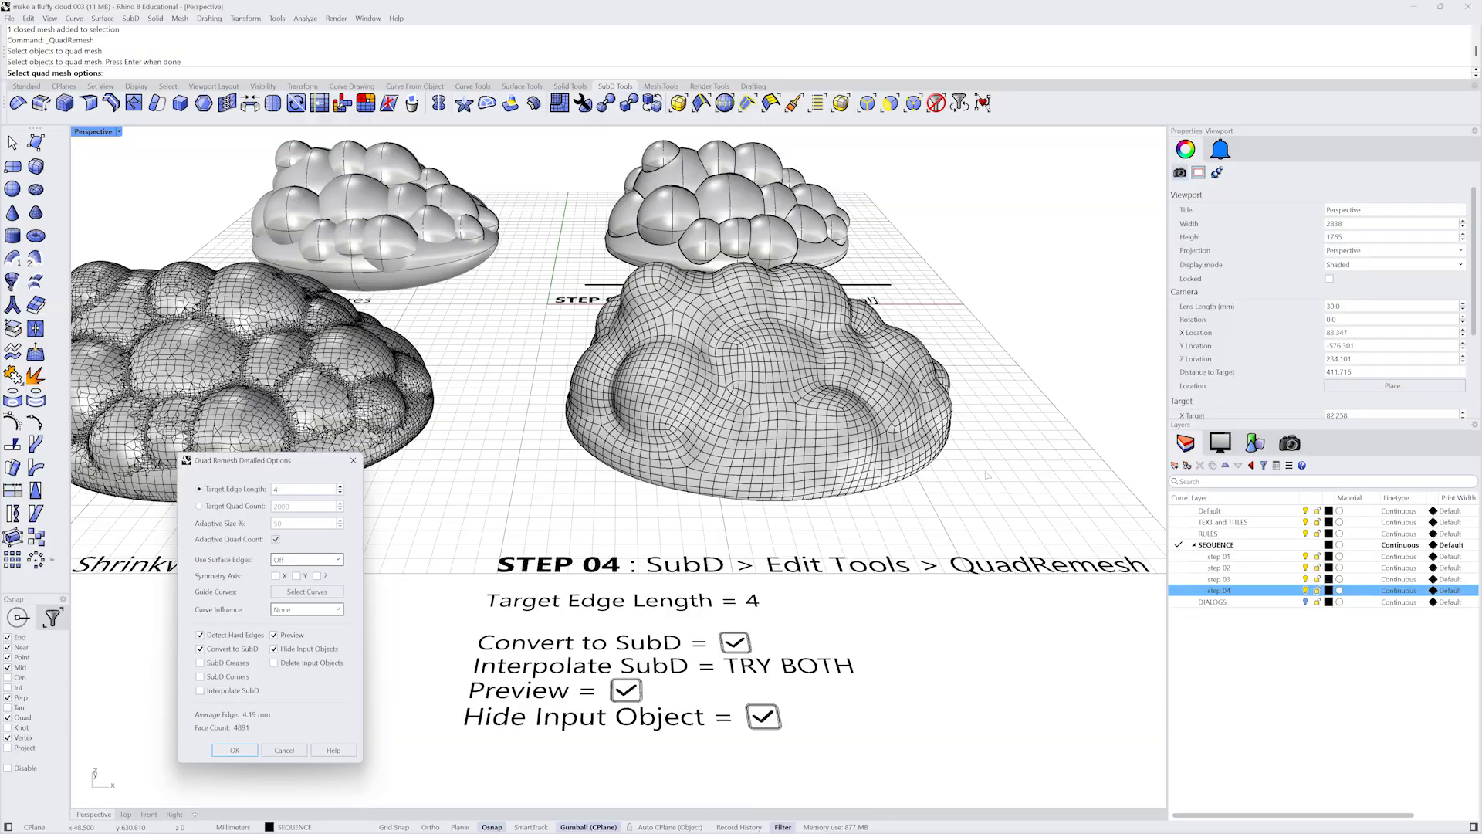
# Step: Examine the remesh preview from several angles, enable Interpolate SubD and accept the quad remesh
pyautogui.moveTo(988, 475); pyautogui.dragTo(987, 476, button='right')
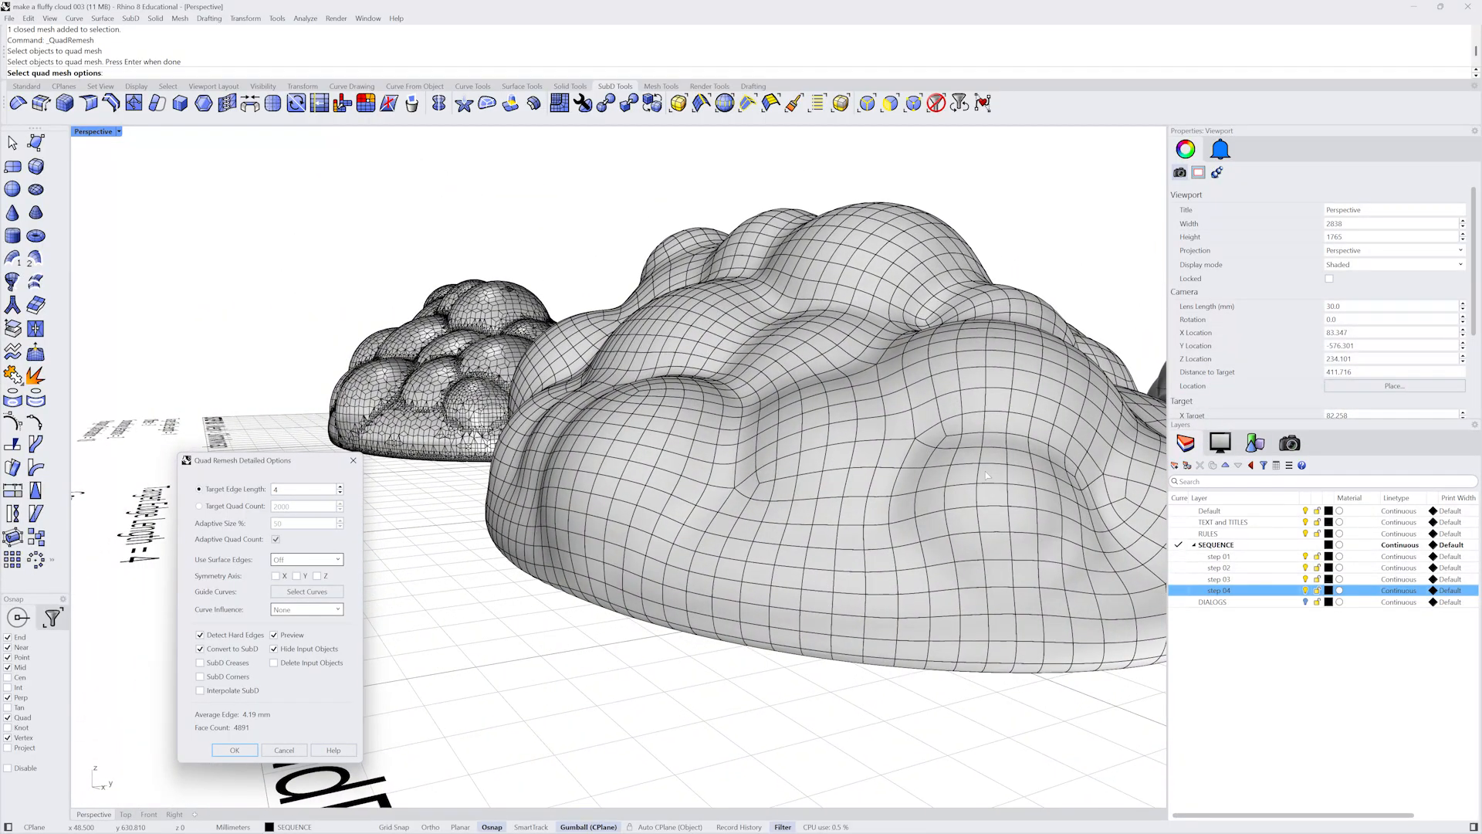
pyautogui.moveTo(796, 487); pyautogui.dragTo(814, 403, button='right')
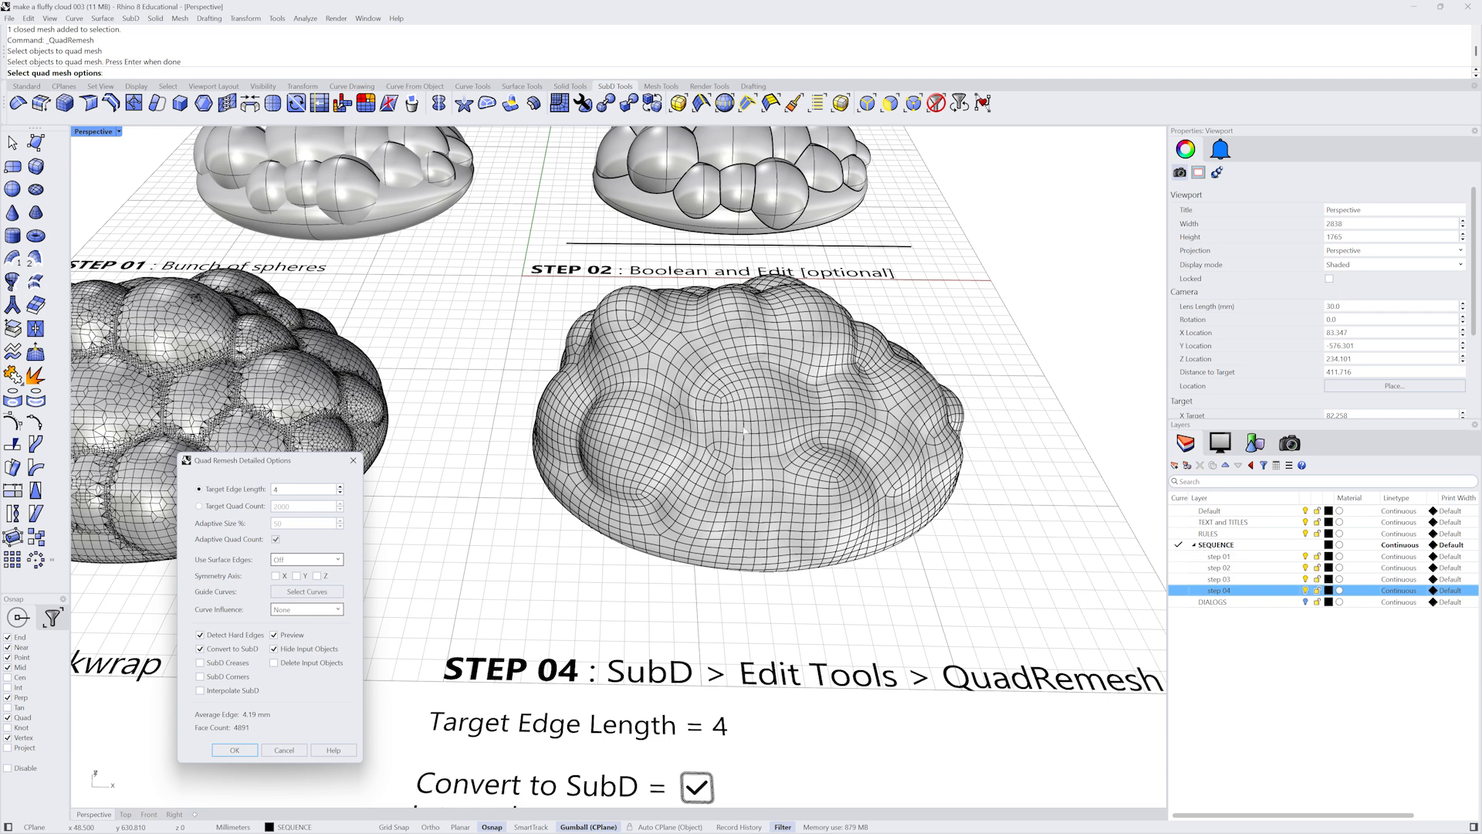
pyautogui.click(236, 750)
pyautogui.click(201, 691)
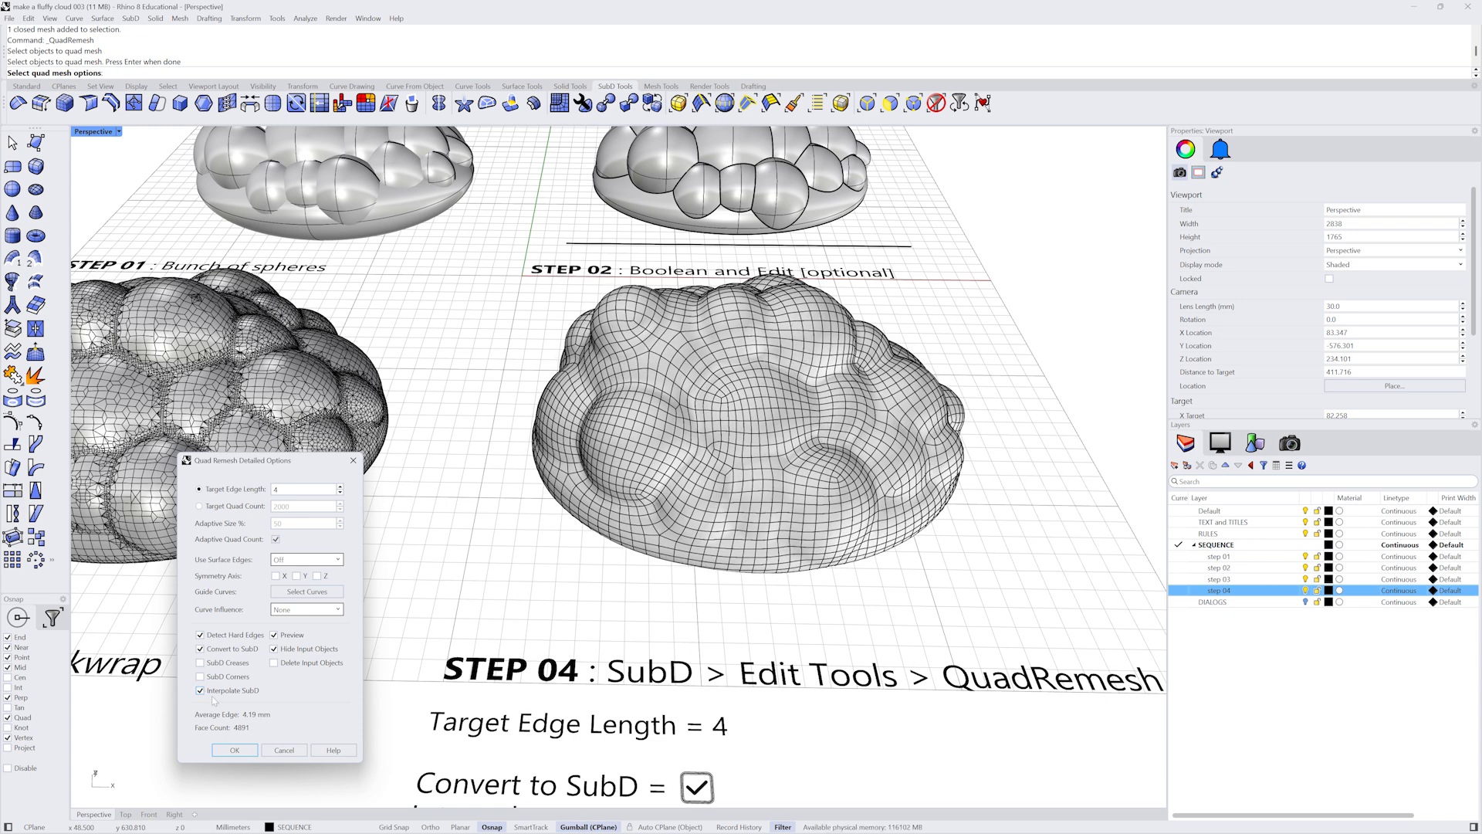
pyautogui.click(235, 750)
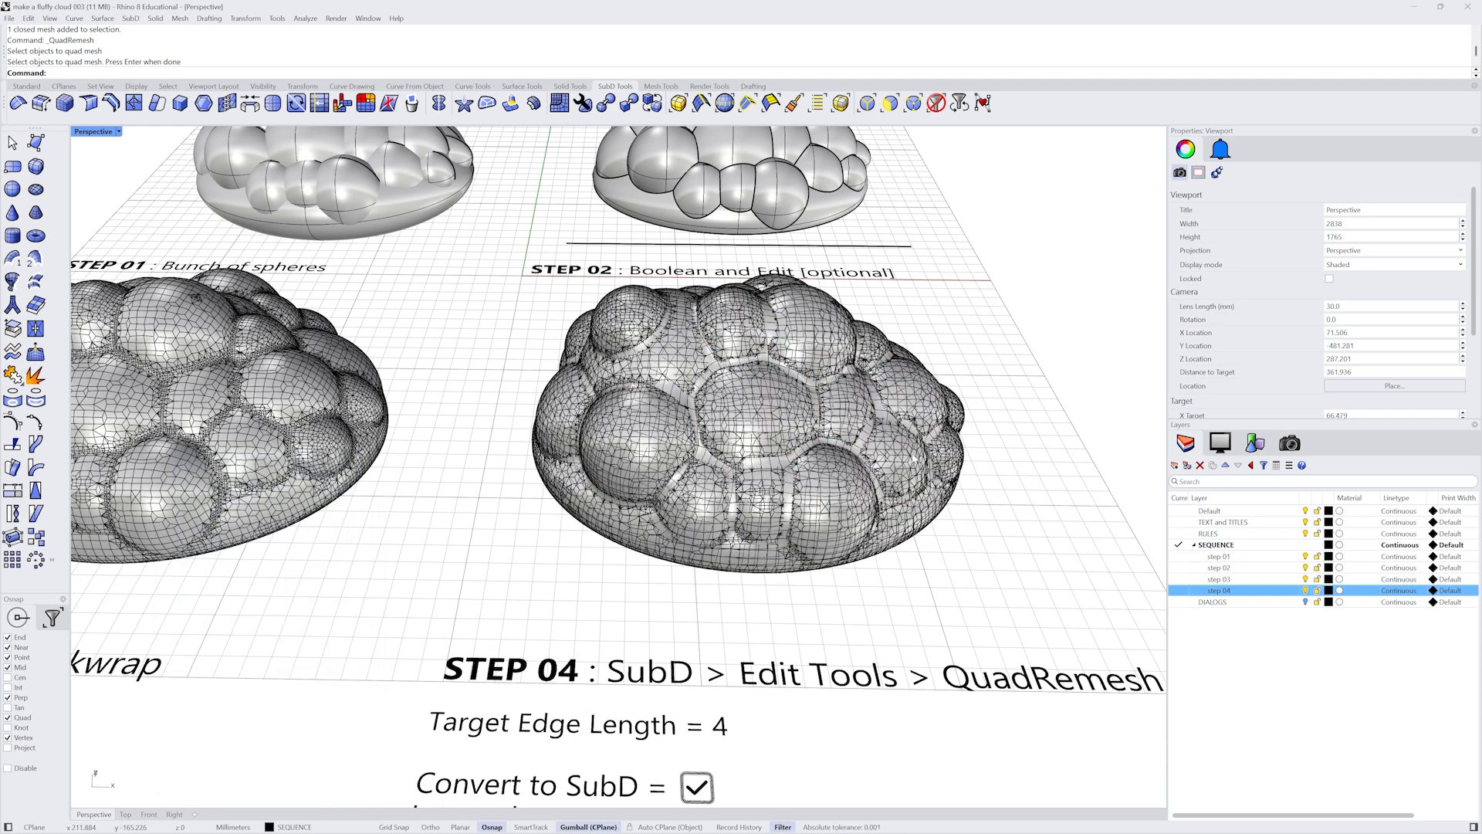
# Step: Hide the original step 04 mesh overlapping the new SubD cloud and examine the smooth surface up close
pyautogui.click(941, 483)
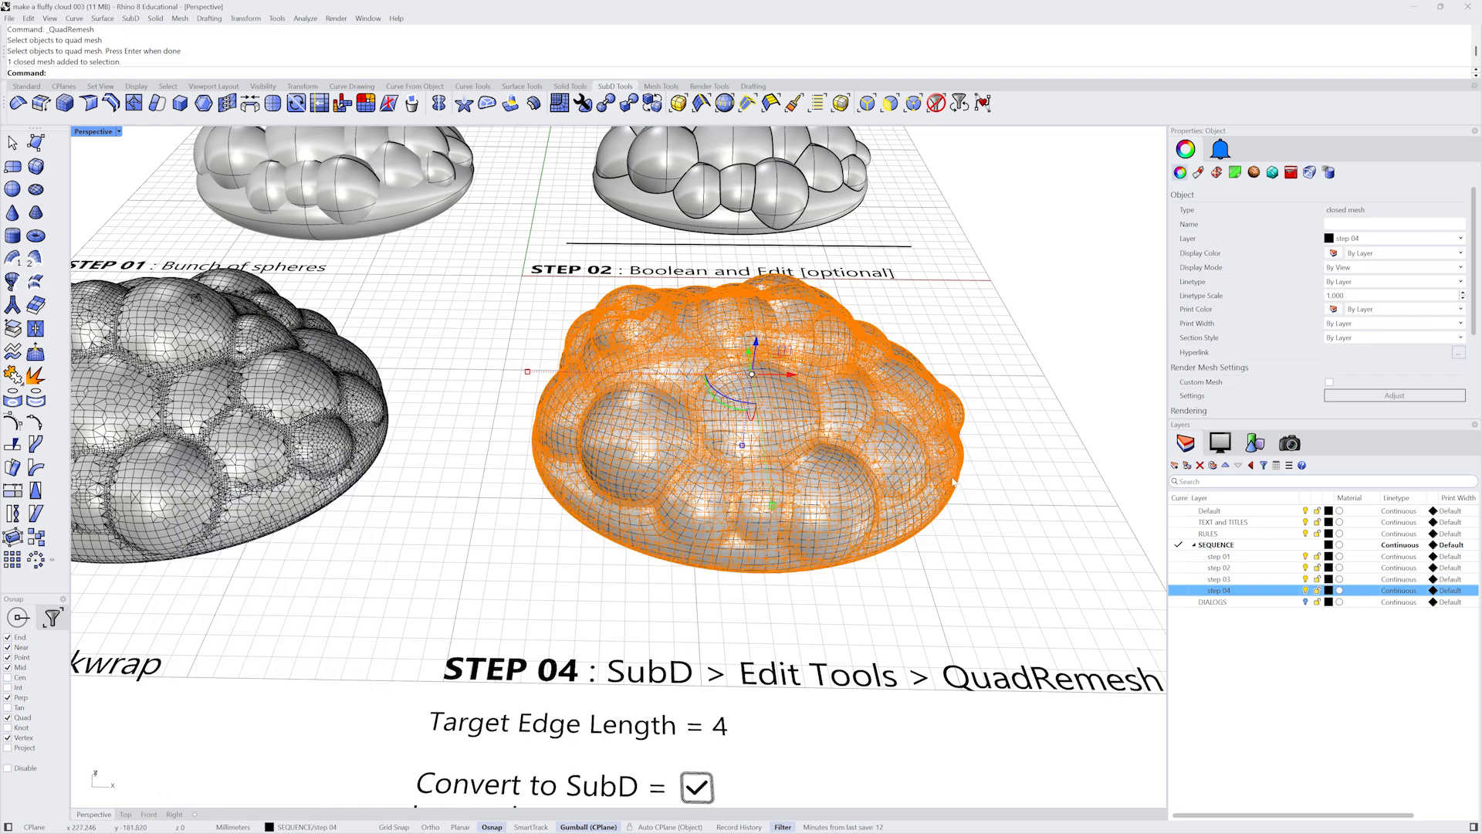
pyautogui.hotkey('ctrl', 'h')
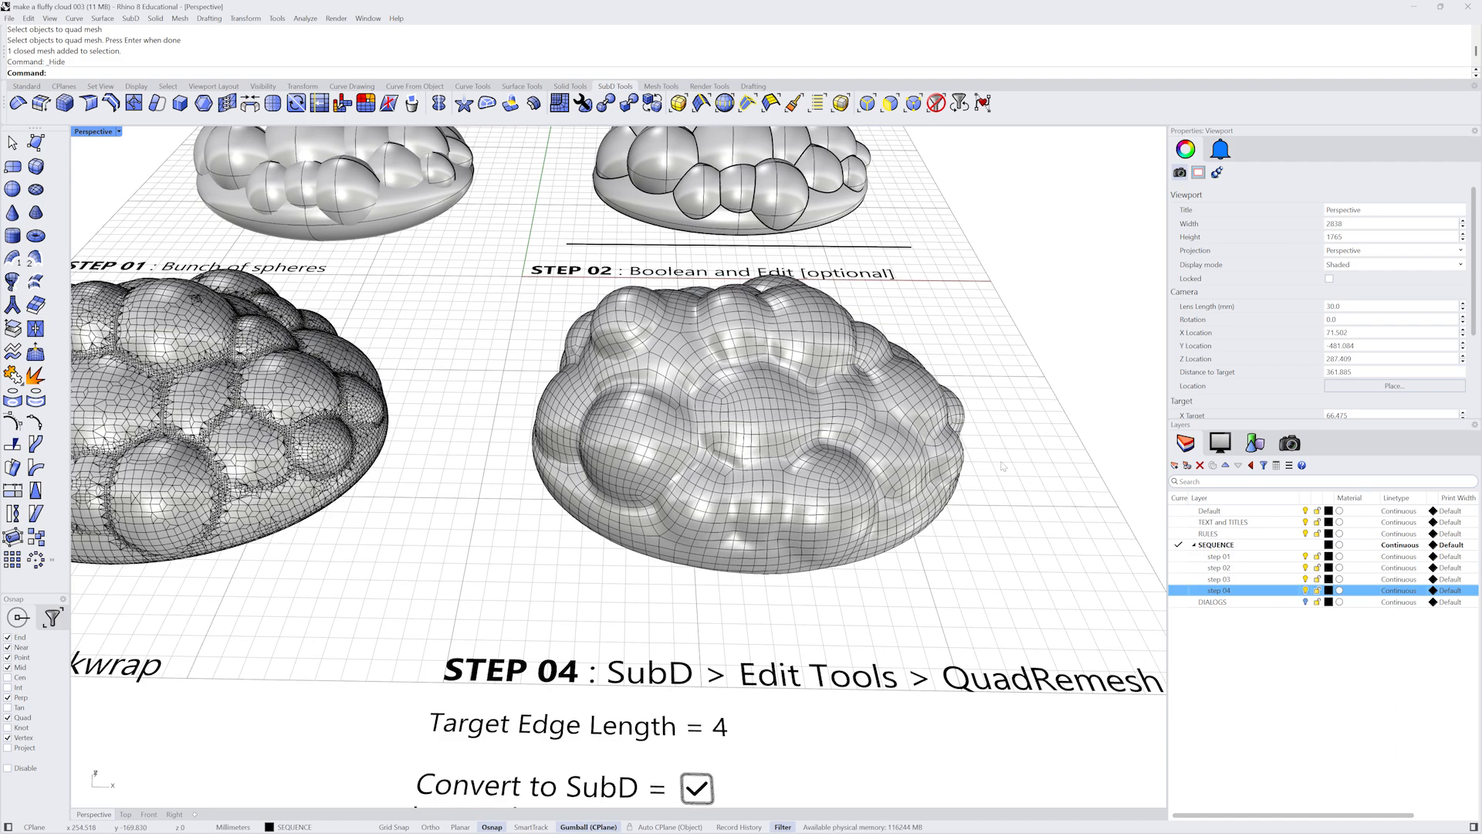
pyautogui.moveTo(1001, 466); pyautogui.dragTo(930, 432, button='right')
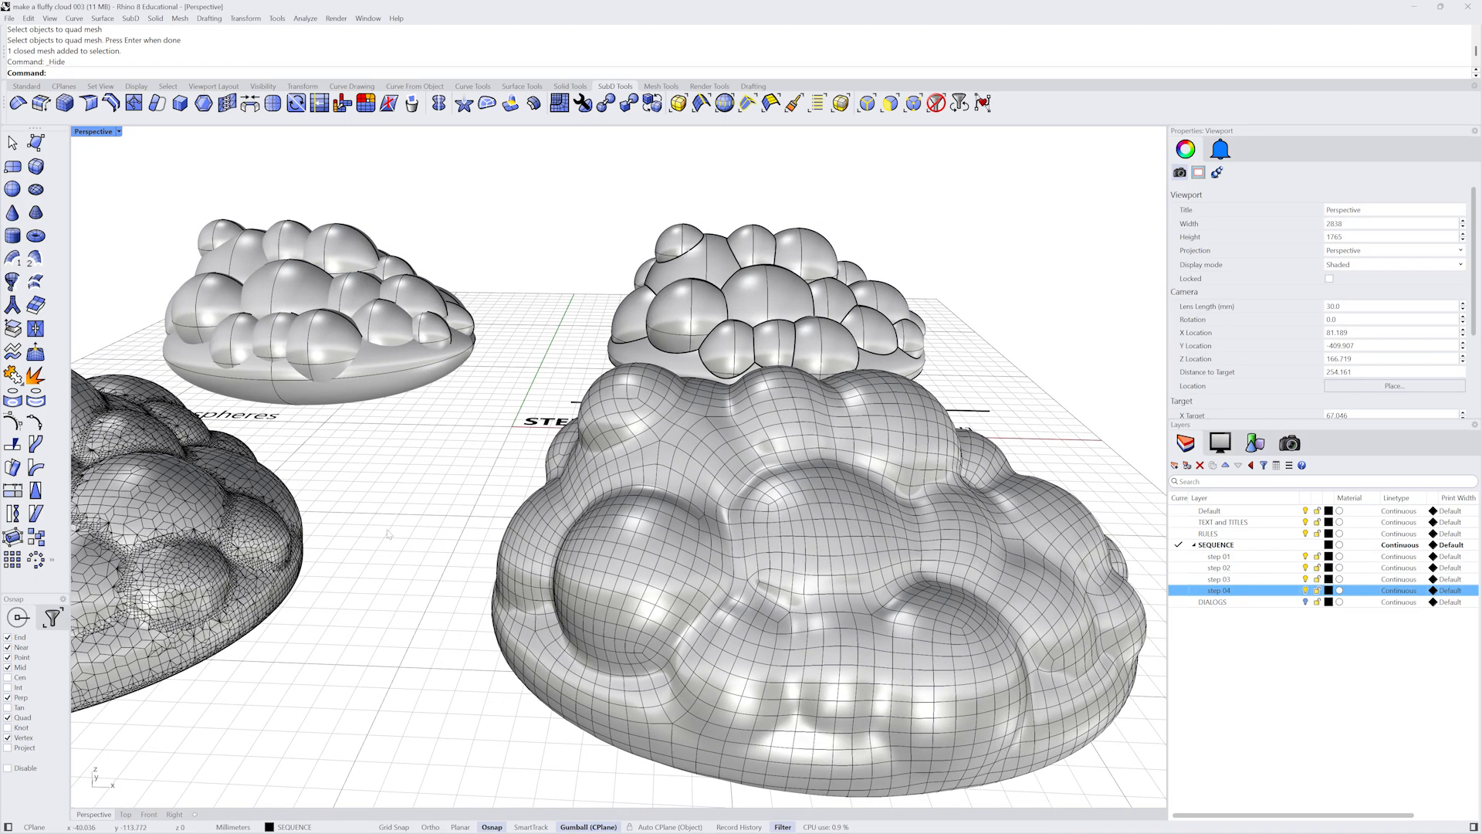
pyautogui.scroll(4, 786, 600)
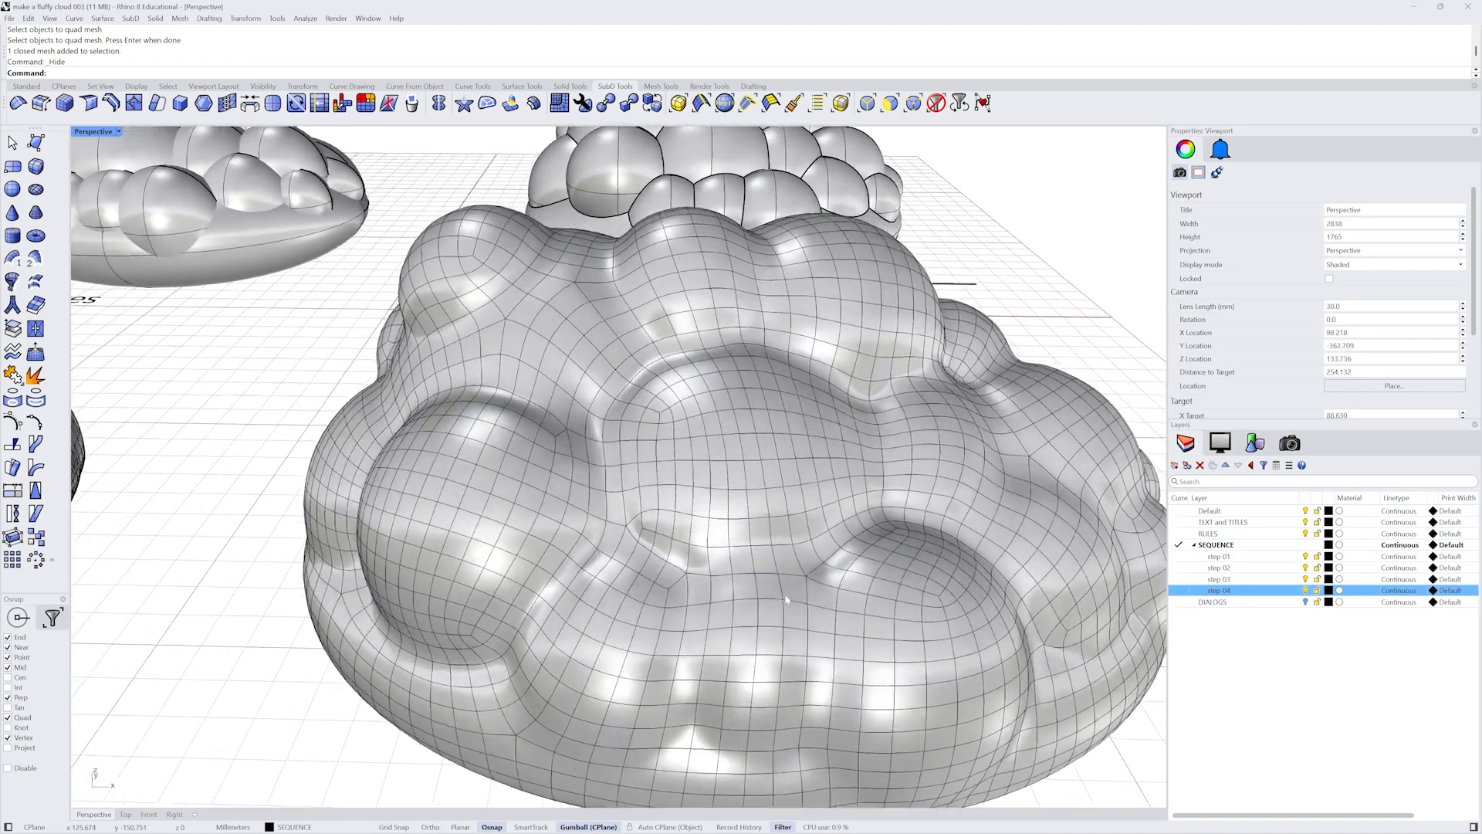
pyautogui.scroll(5, 786, 600)
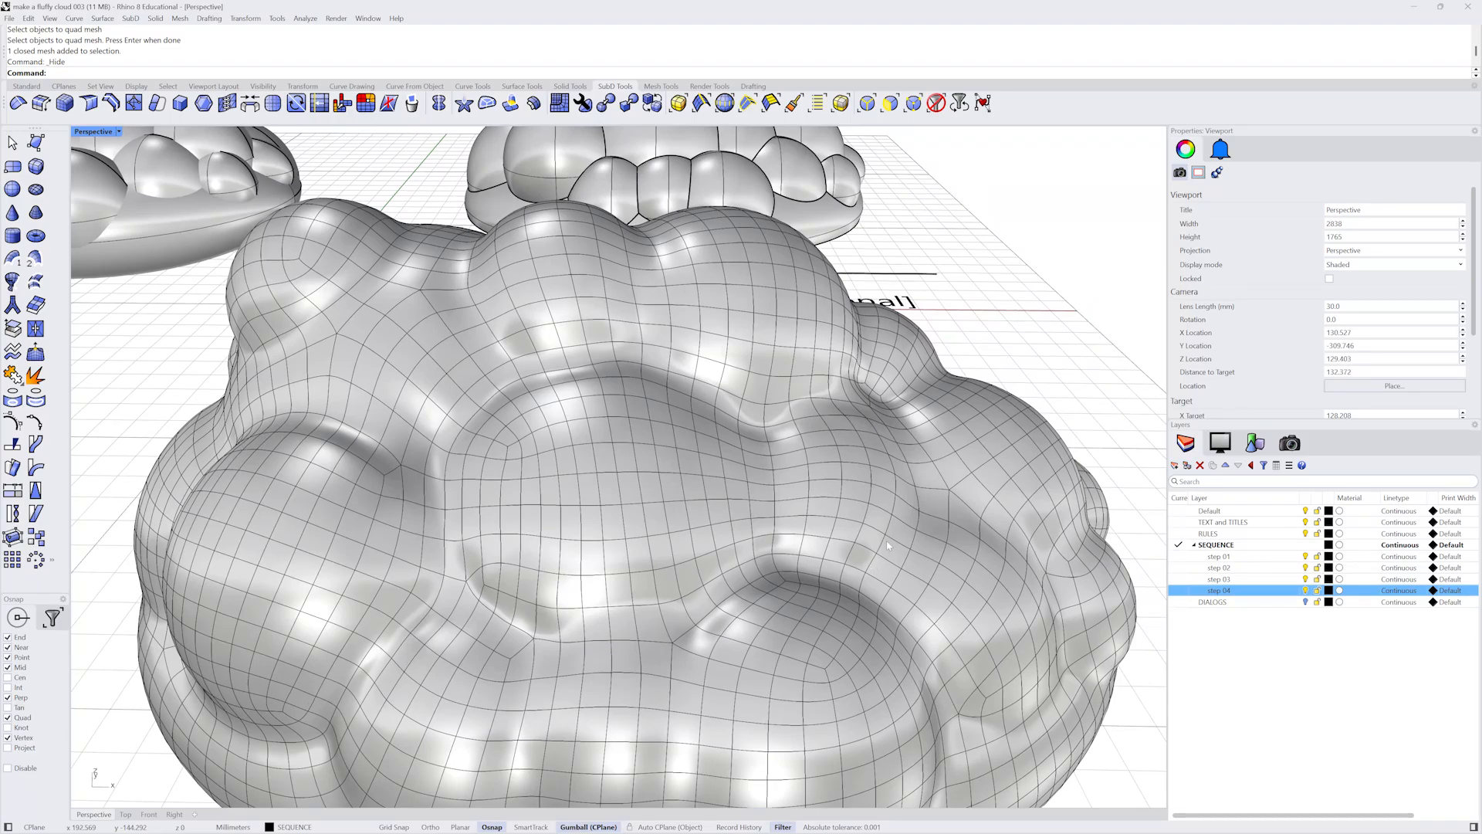
# Step: Switch the SubD cloud to flat display and pull a two-by-two patch of faces upward on a bulge at its edge
pyautogui.press('Tab')
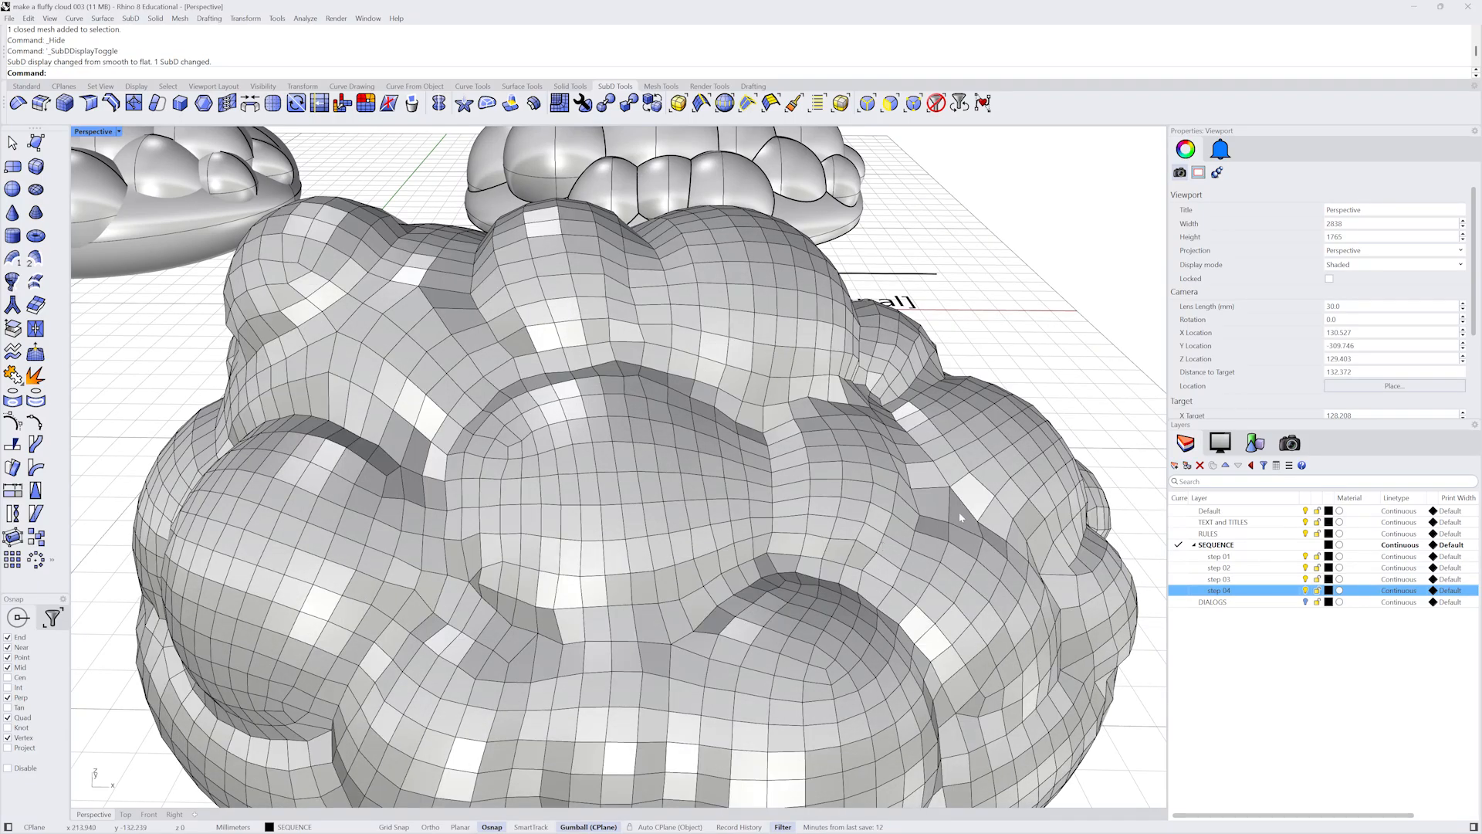
pyautogui.scroll(3, 960, 517)
pyautogui.scroll(2, 960, 517)
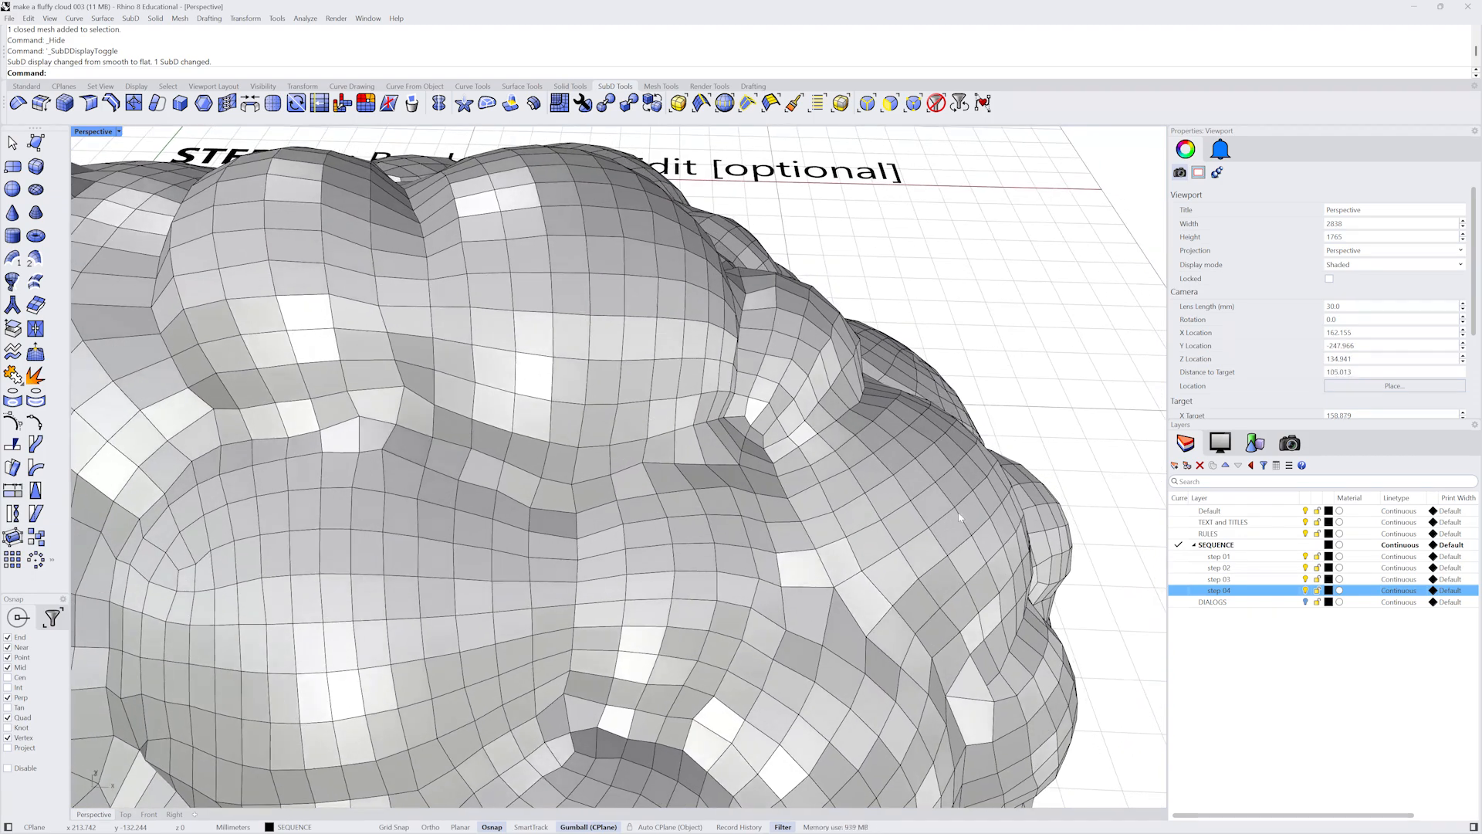
pyautogui.keyDown('ctrl'); pyautogui.keyDown('shift'); pyautogui.click(915, 482); pyautogui.keyUp('shift'); pyautogui.keyUp('ctrl')
pyautogui.keyDown('ctrl'); pyautogui.keyDown('shift'); pyautogui.click(932, 462); pyautogui.keyUp('shift'); pyautogui.keyUp('ctrl')
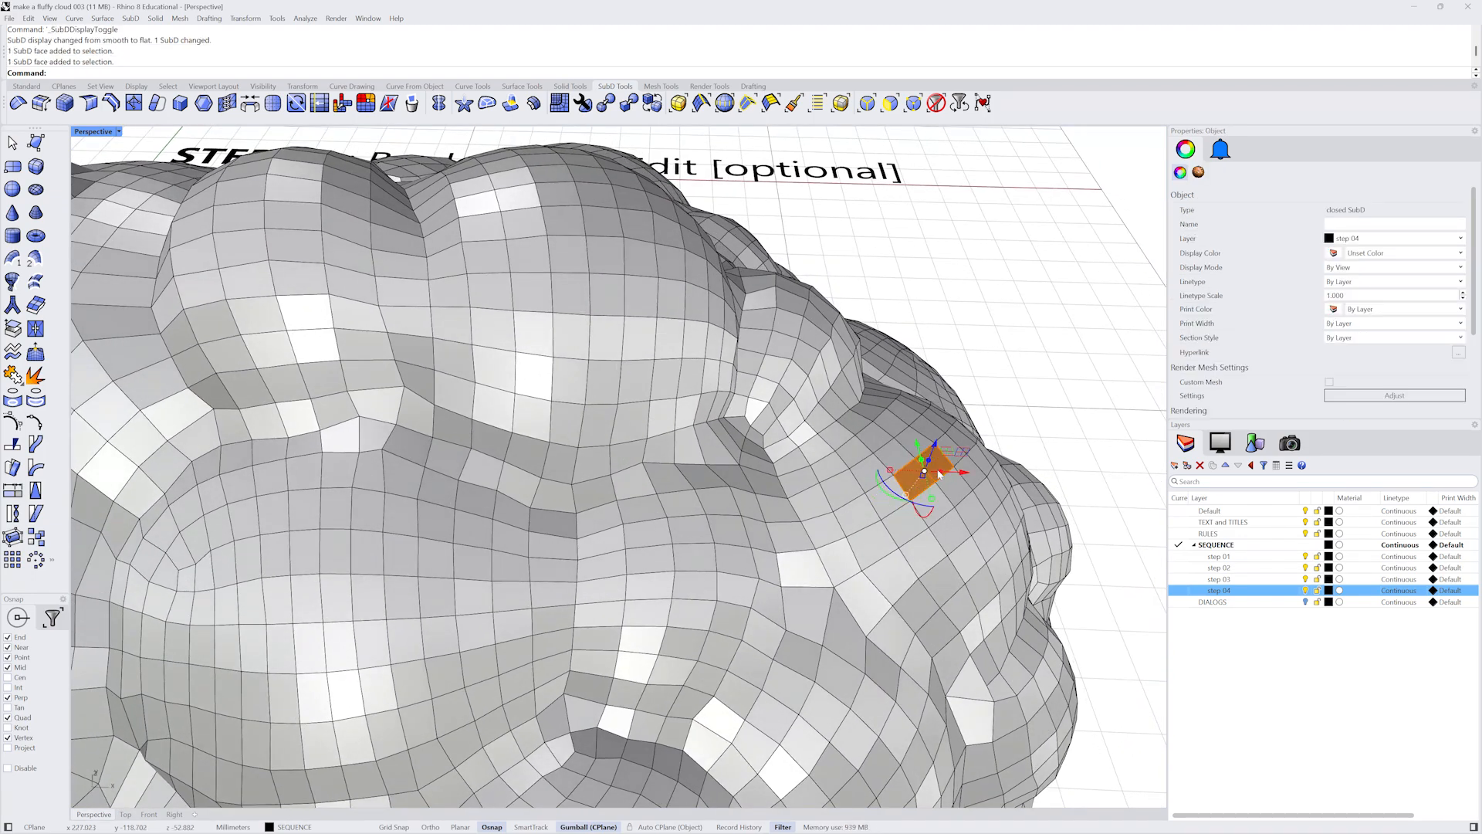
pyautogui.keyDown('ctrl'); pyautogui.keyDown('shift'); pyautogui.click(954, 488); pyautogui.keyUp('shift'); pyautogui.keyUp('ctrl')
pyautogui.keyDown('ctrl'); pyautogui.keyDown('shift'); pyautogui.click(937, 500); pyautogui.keyUp('shift'); pyautogui.keyUp('ctrl')
pyautogui.scroll(-3, 961, 495)
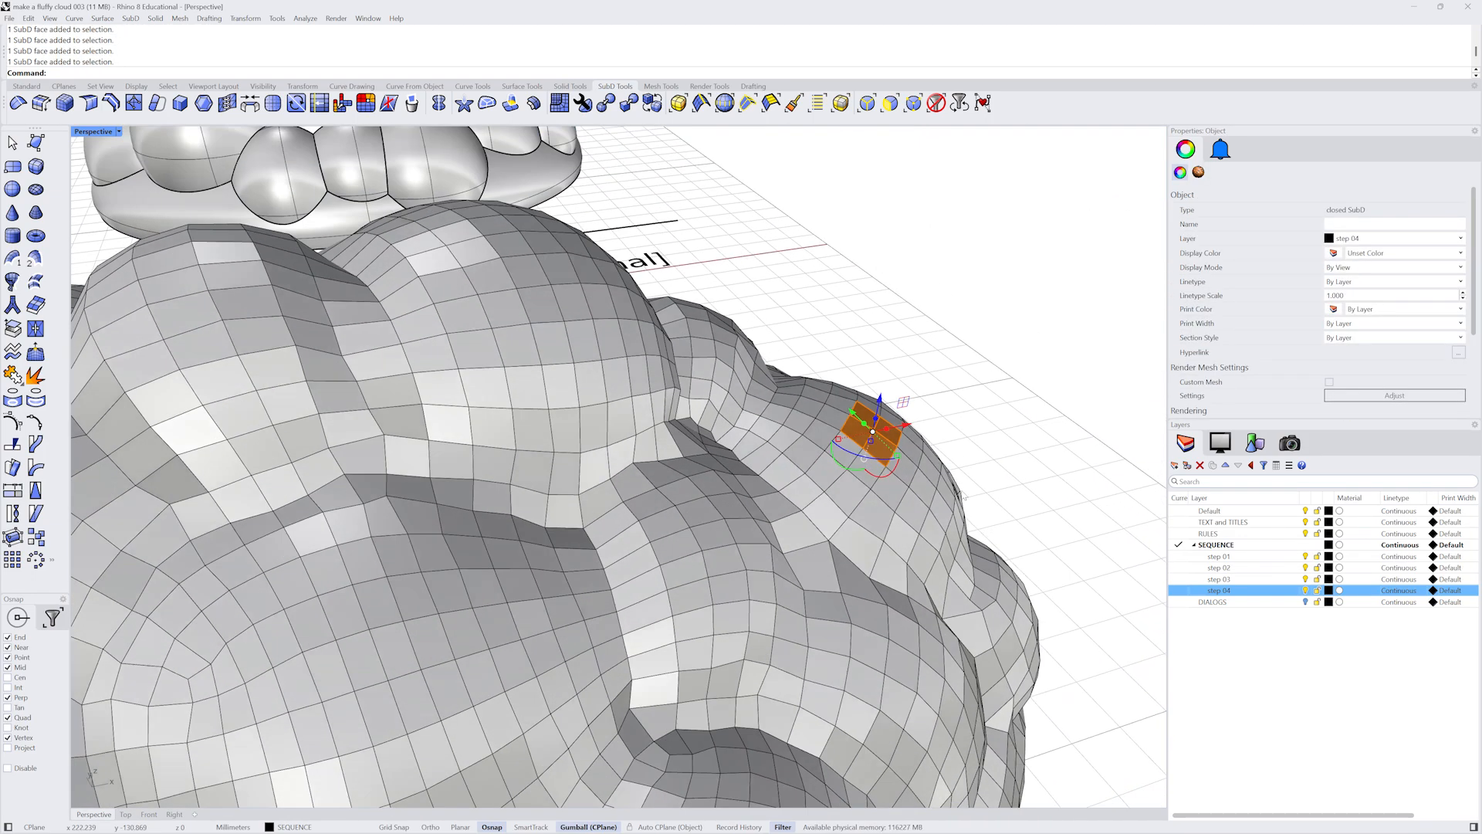
pyautogui.keyDown('ctrl'); pyautogui.moveTo(878, 402); pyautogui.dragTo(886, 366); pyautogui.keyUp('ctrl')
# Step: Return the SubD cloud to smooth display, examine the raised patch and undo the face move
pyautogui.press('Tab')
pyautogui.scroll(4, 957, 413)
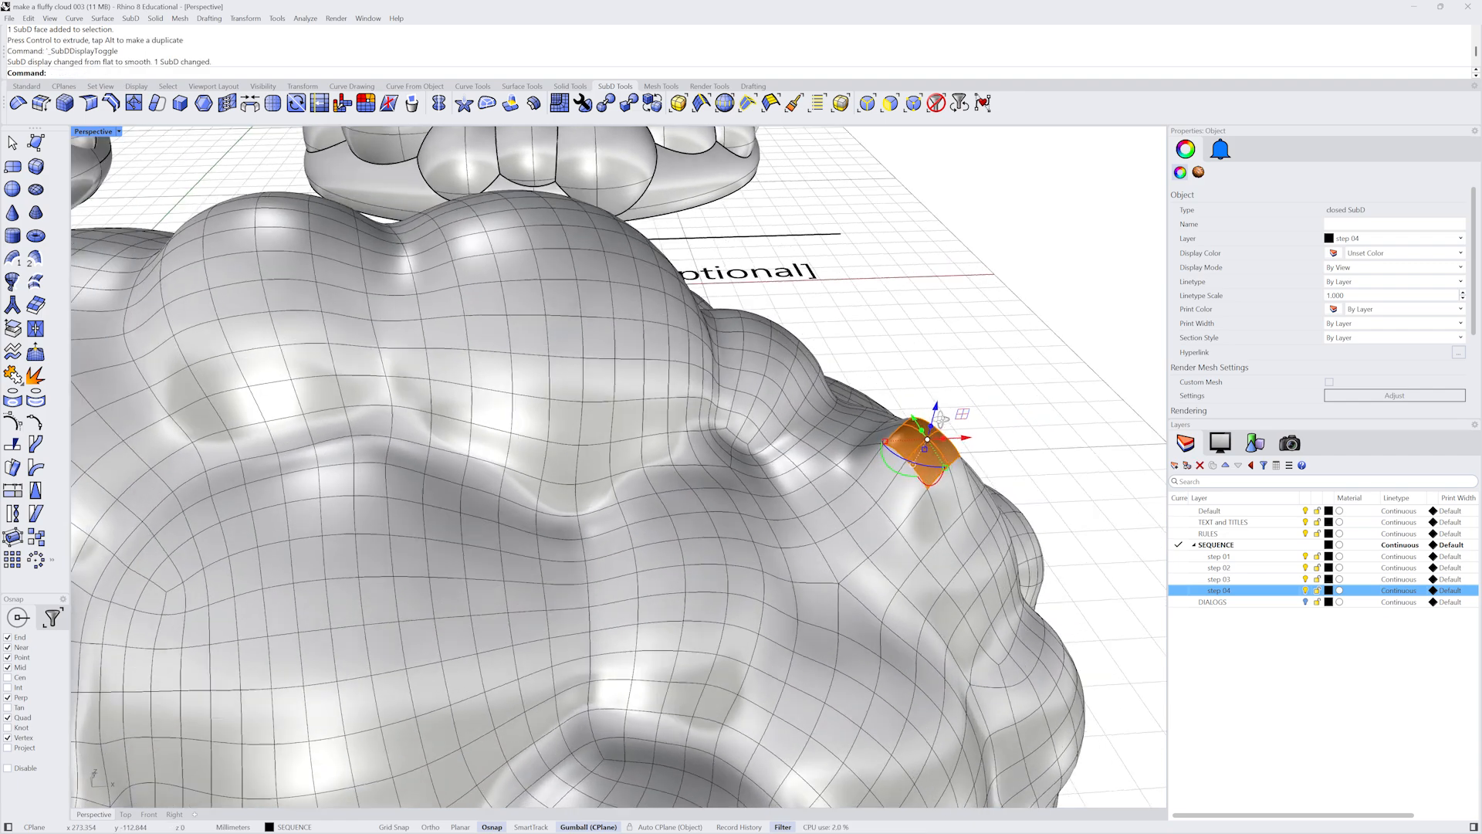
pyautogui.moveTo(936, 420); pyautogui.dragTo(940, 422, button='right')
pyautogui.hotkey('ctrl', 'z')
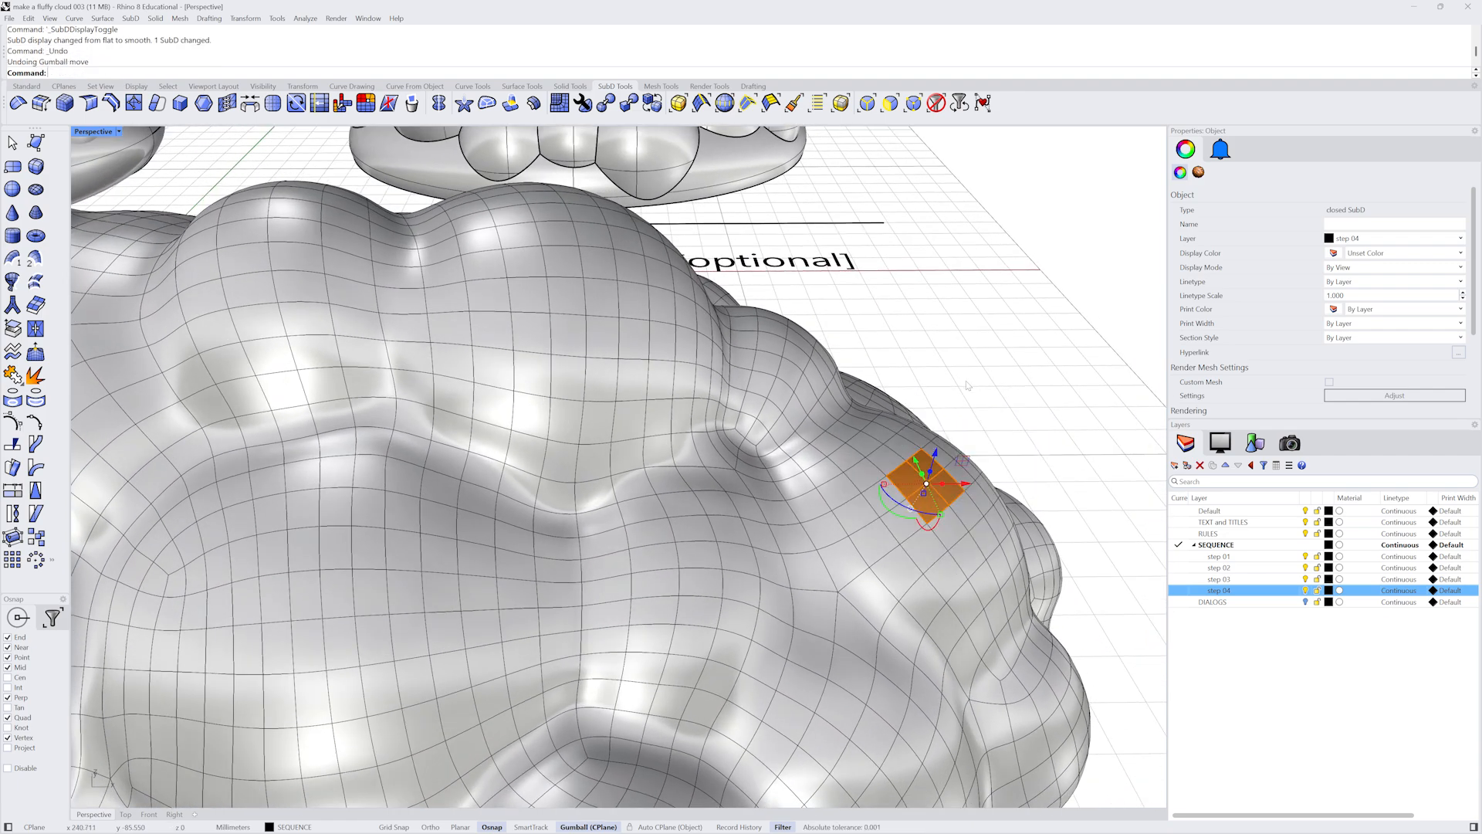